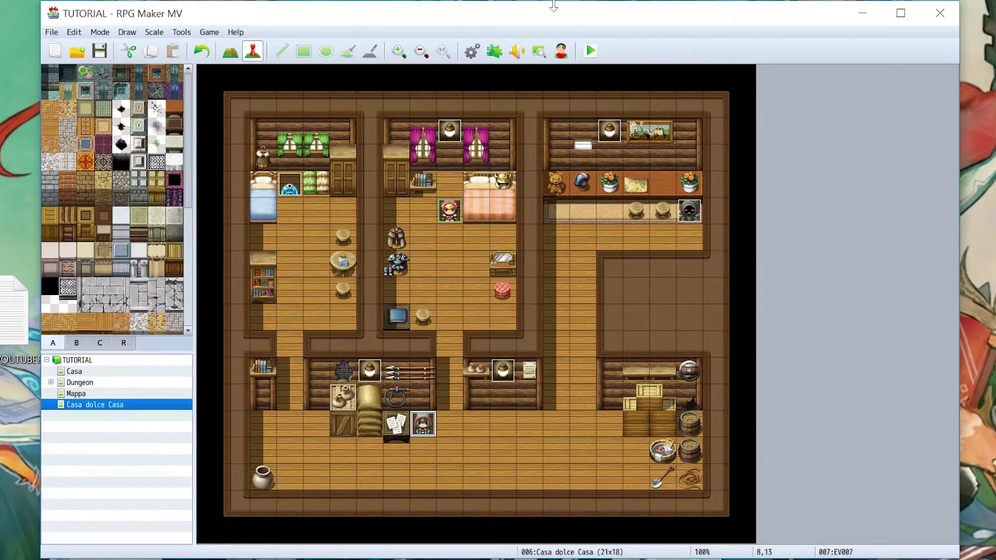
Step: Open the database's skill list and raise its maximum to 11 entries
left_click(471, 51)
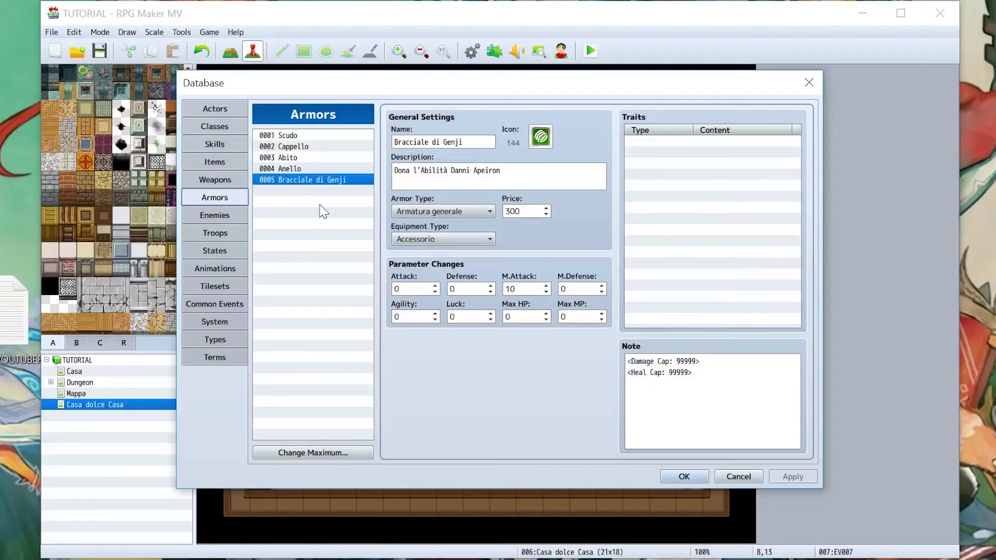
left_click(211, 144)
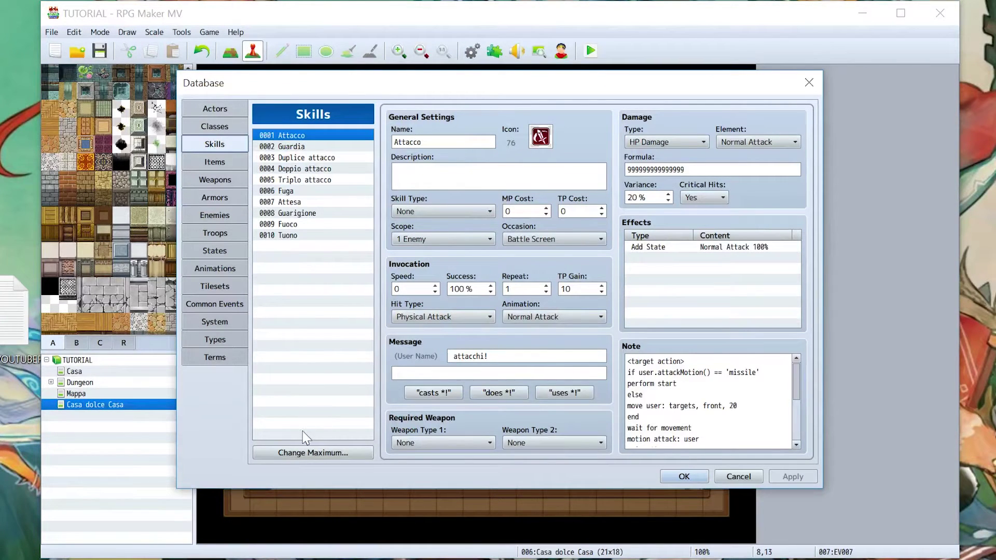
left_click(313, 452)
left_click(309, 445)
left_click(295, 470)
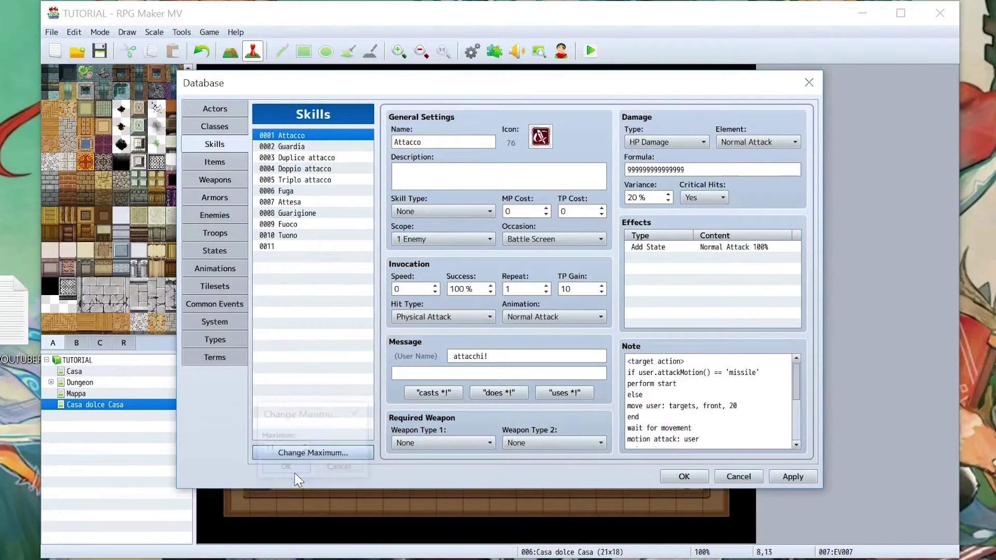
Step: Name skill 0011 "Antima" and describe it as "Dimezza gli HP dell'Avversario"
left_click(295, 249)
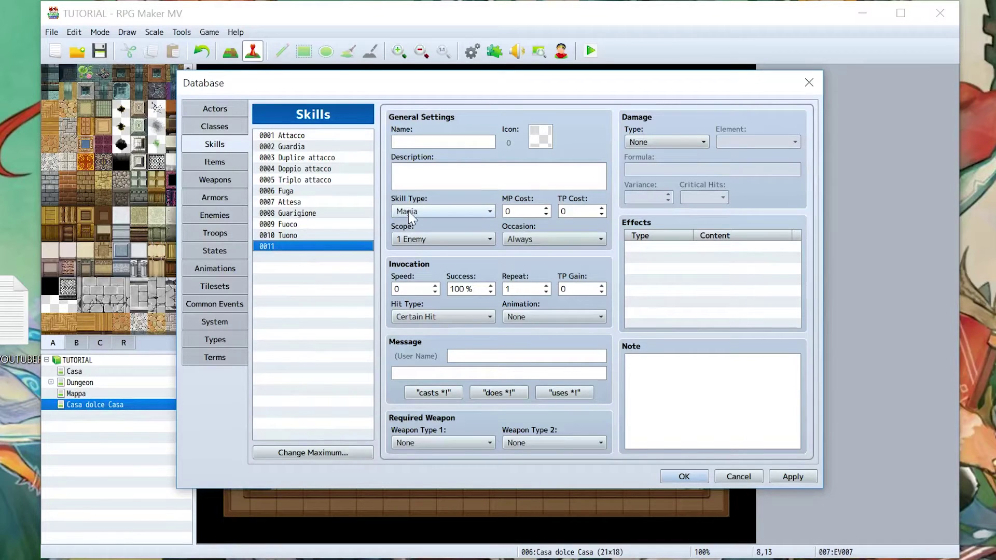
left_click(440, 142)
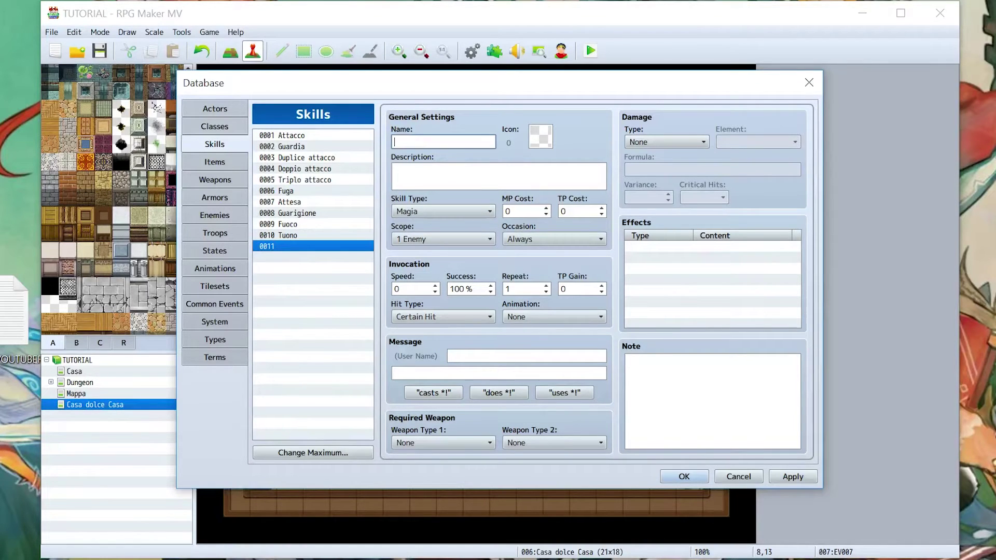
type("Ani")
type("ima")
left_click(395, 170)
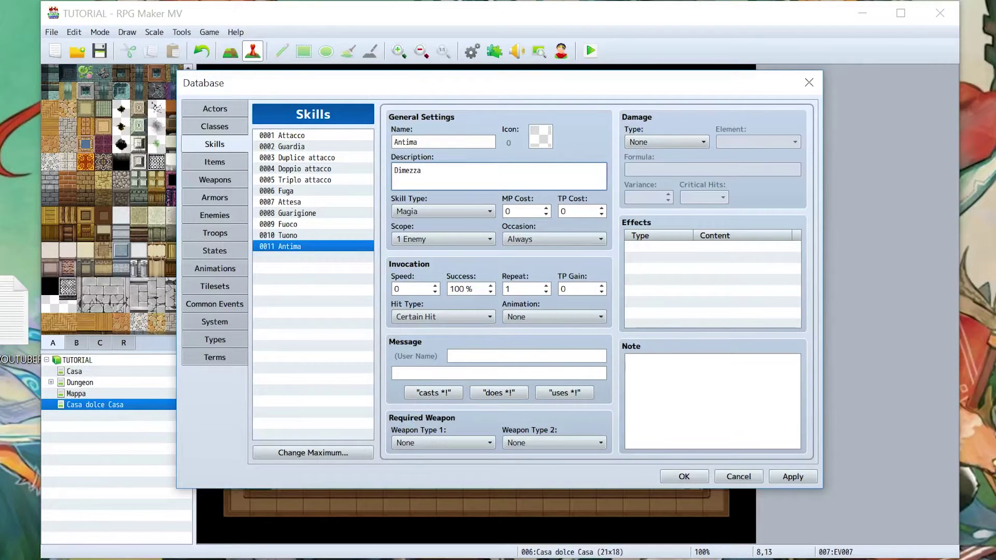
type("dell'Avversario")
Step: Give the Antima skill the purple swirl icon 71, set its damage type to HP Damage with element None, and apply the changes
double_click(540, 136)
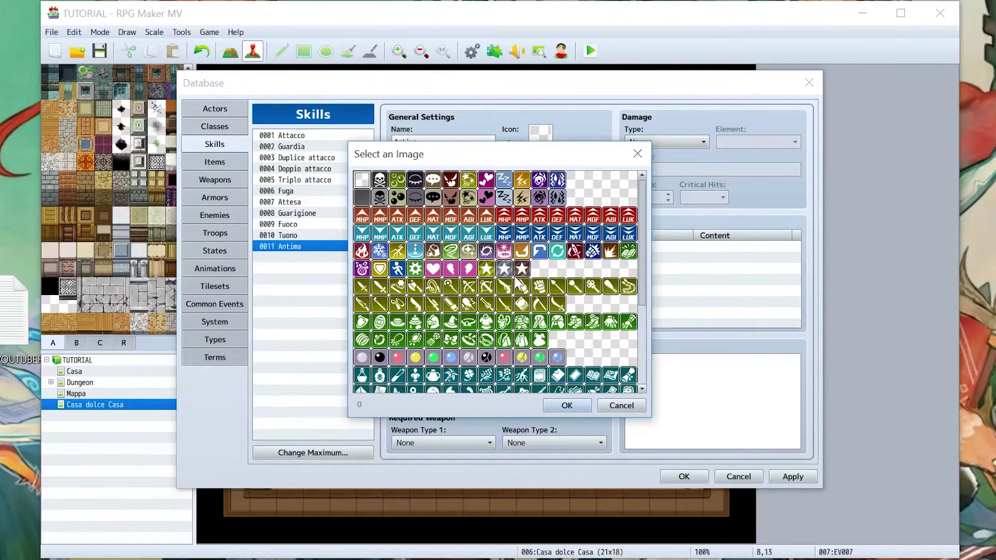
double_click(486, 251)
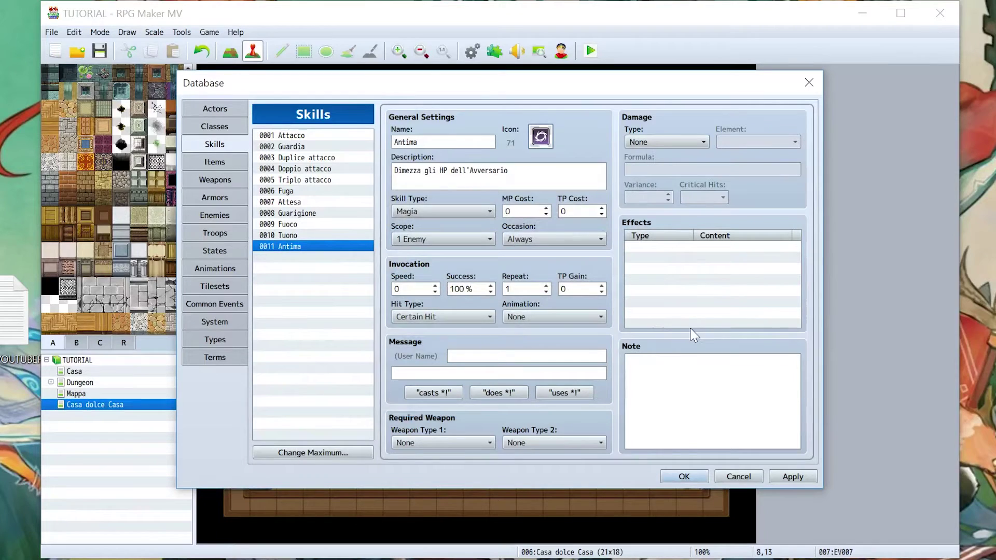
left_click(649, 142)
left_click(650, 169)
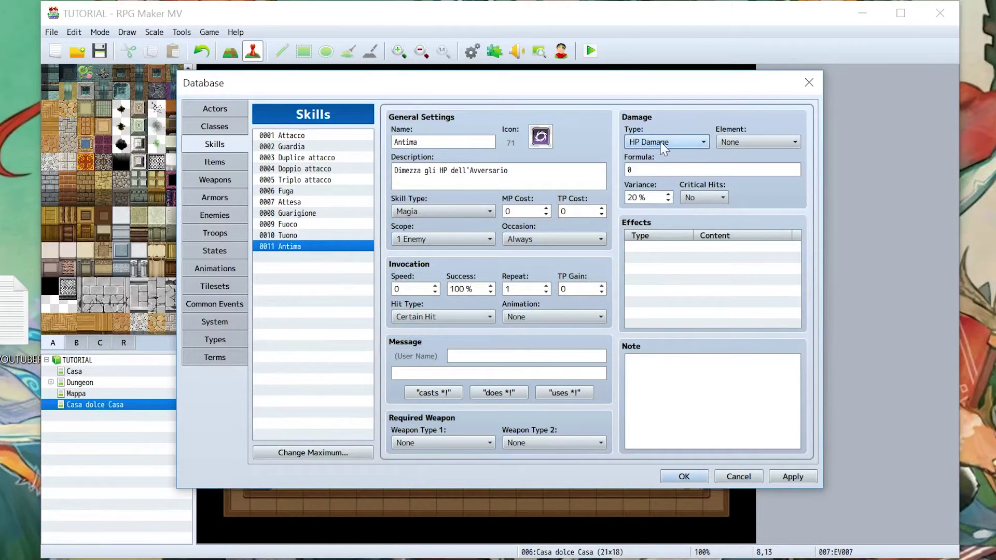
left_click(733, 143)
left_click(734, 169)
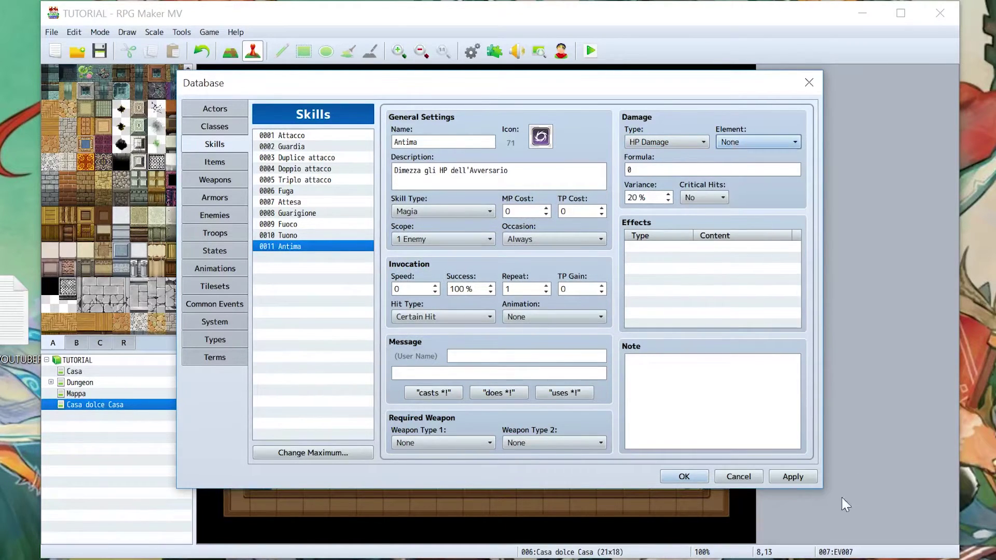
left_click(773, 476)
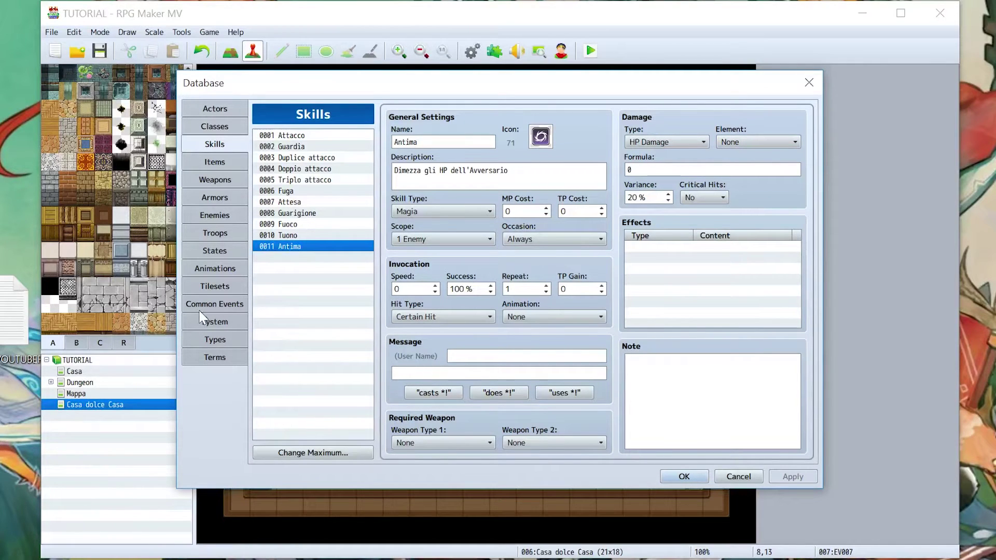
Step: Raise the element types to 10 and name the new tenth element "Massa"
left_click(216, 339)
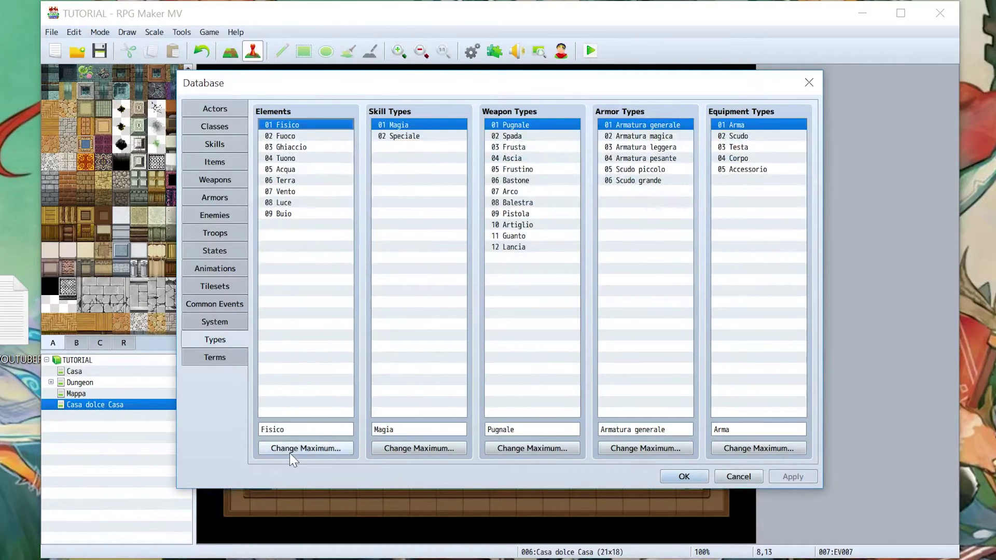
left_click(290, 452)
left_click(278, 463)
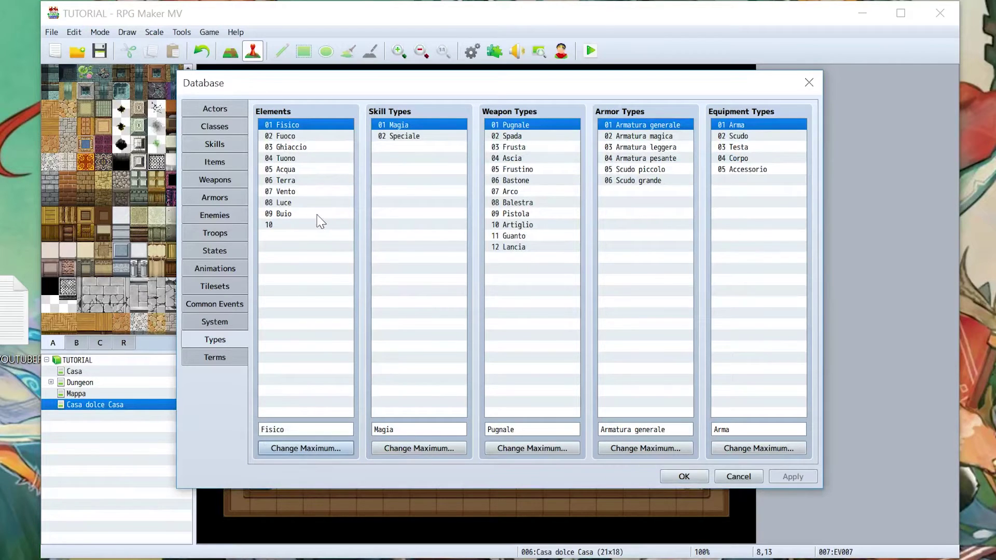
left_click(313, 225)
left_click(261, 429)
type("Massa")
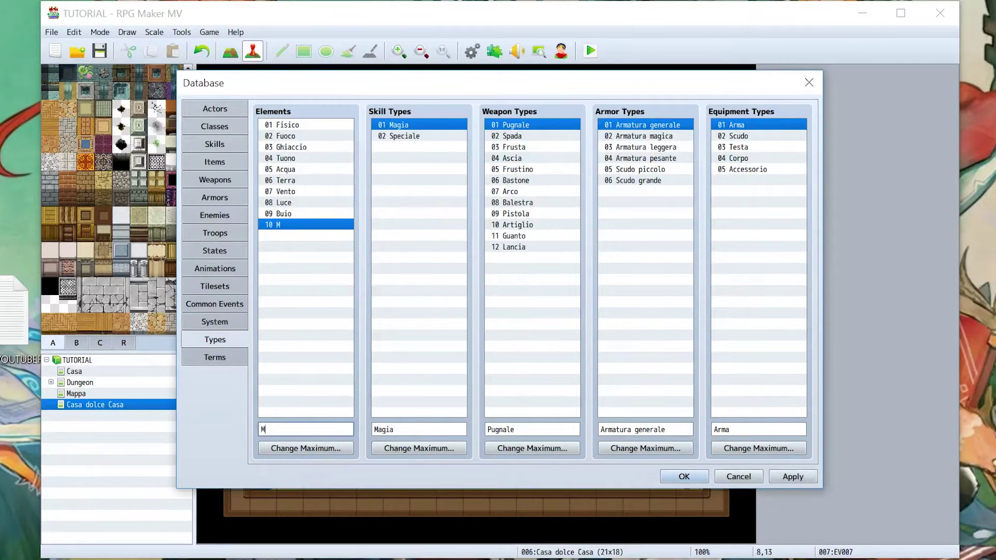
Step: Set the damage element of the Antima skill to Massa
left_click(228, 143)
left_click(749, 140)
left_click(744, 299)
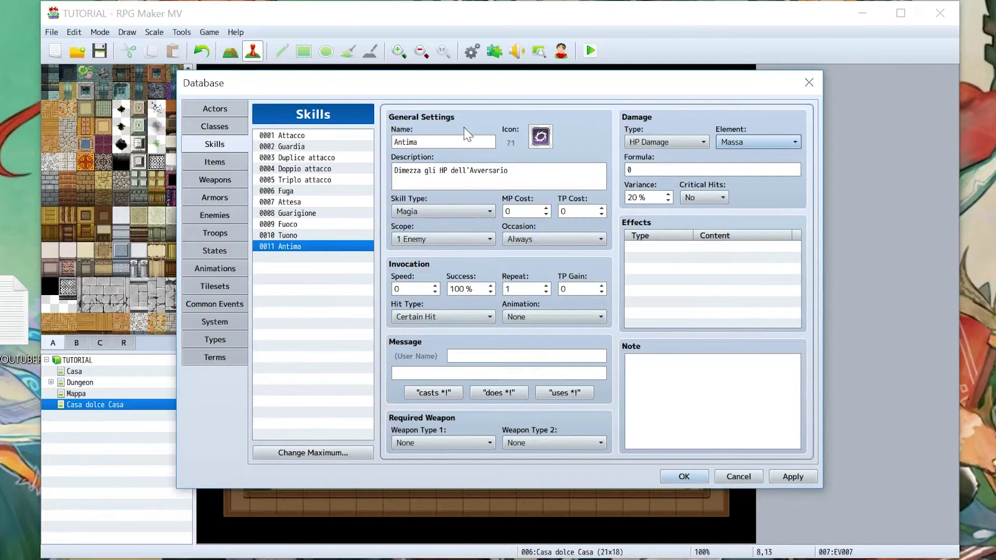
Step: Extend the Antima description with "Non funziona con i Boss." on a second line, ending the first sentence with a period
left_click_drag(393, 170, 508, 170)
left_click(509, 170)
type(". Non")
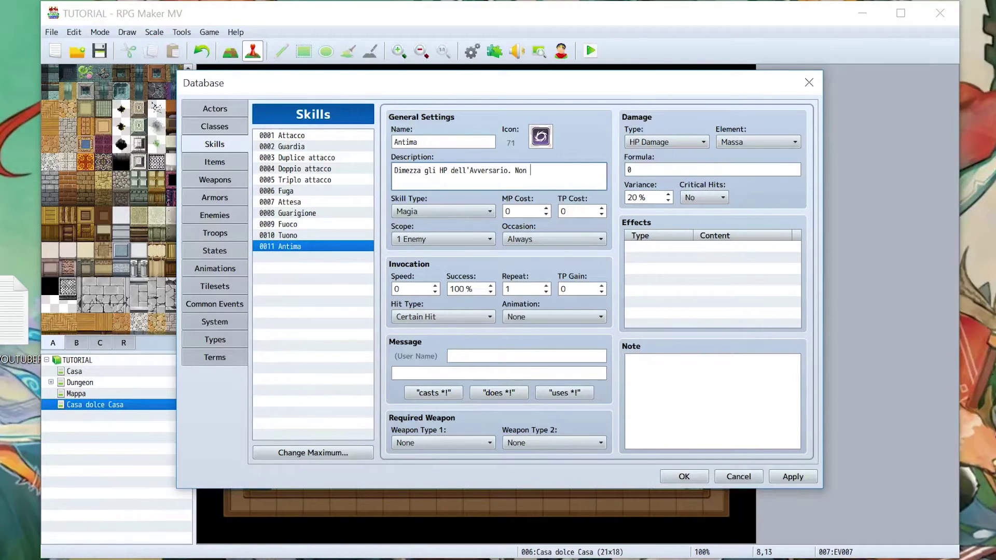
type(" funziona con i Boss.")
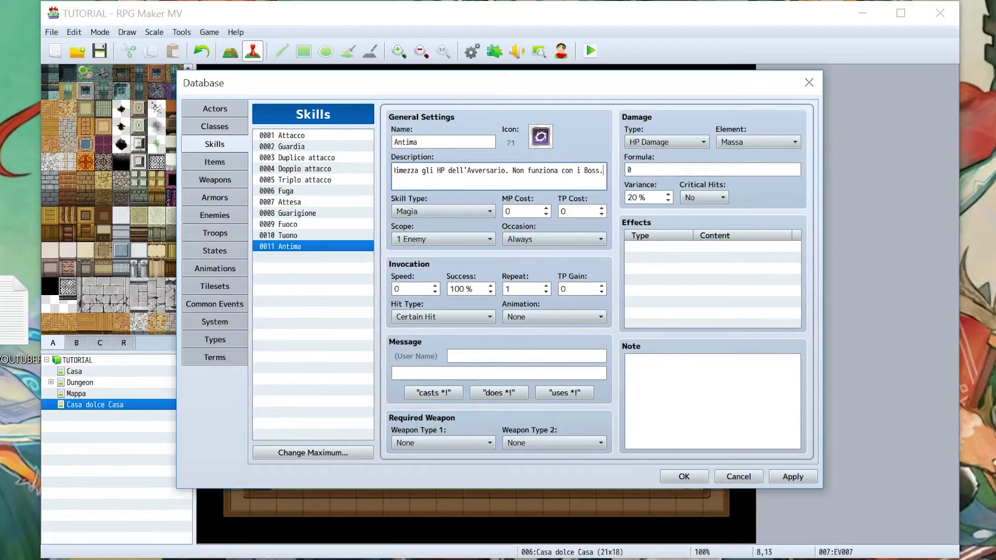
key("BackSpace")
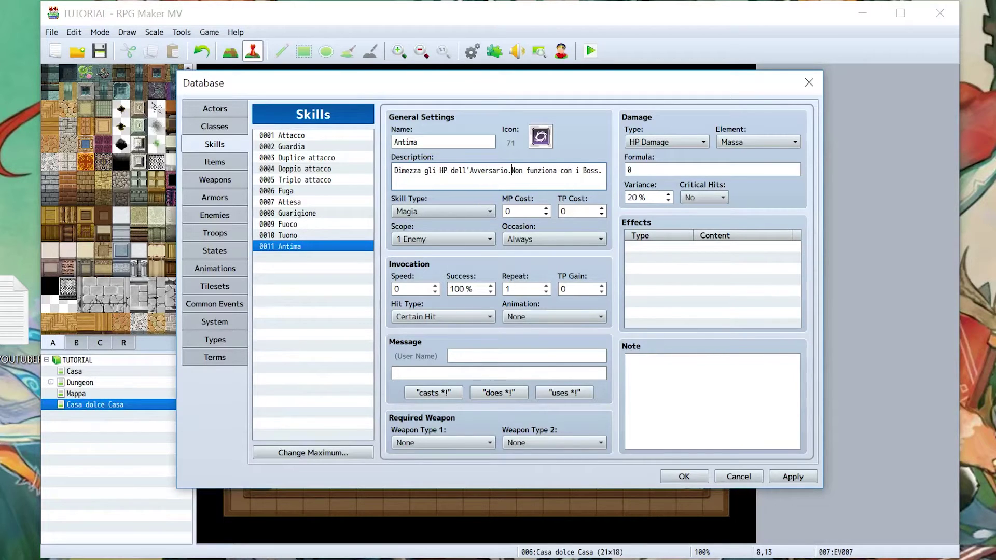
key("Return")
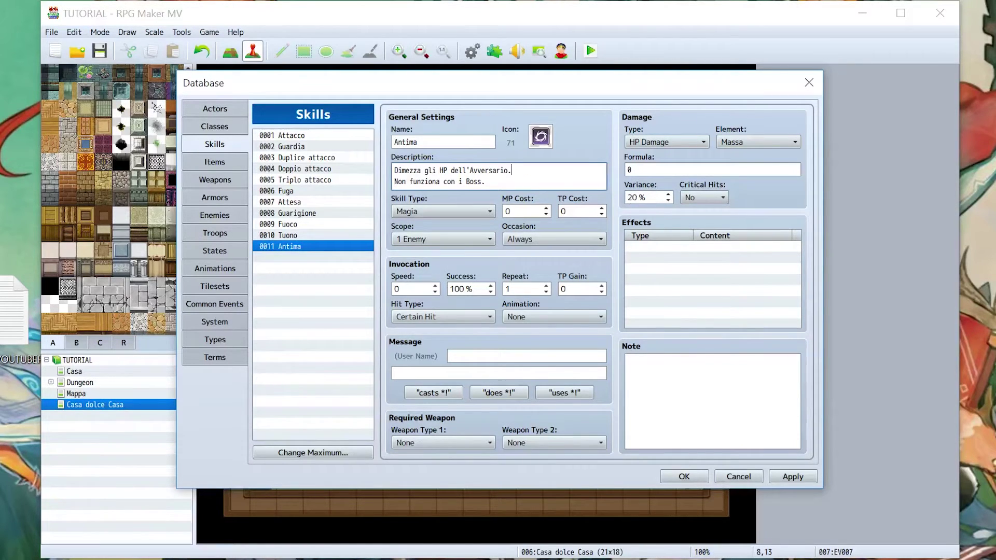
Step: Add an Element Rate trait for Massa at 0% to the enemy Fuoco Maligno
left_click(215, 233)
left_click(215, 216)
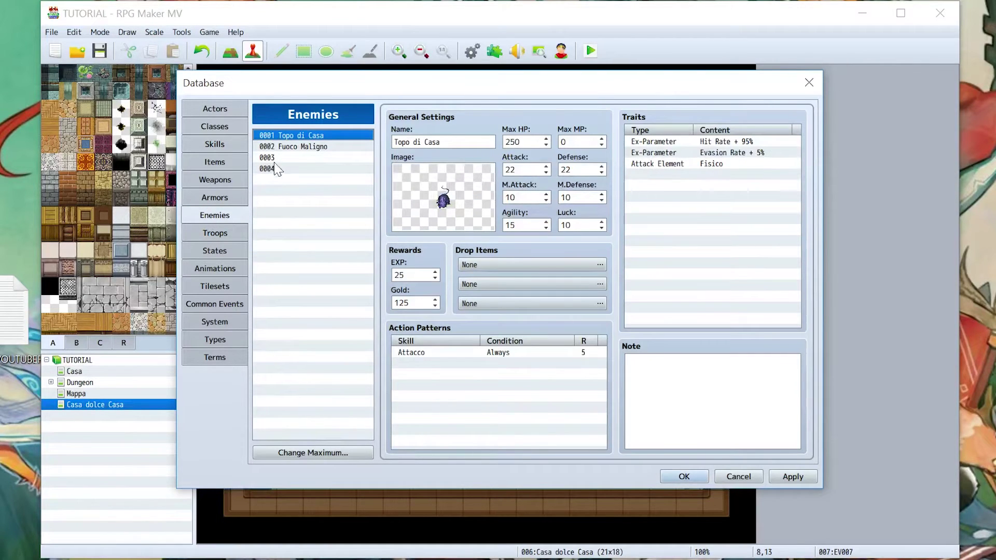
left_click(285, 148)
left_click(687, 187)
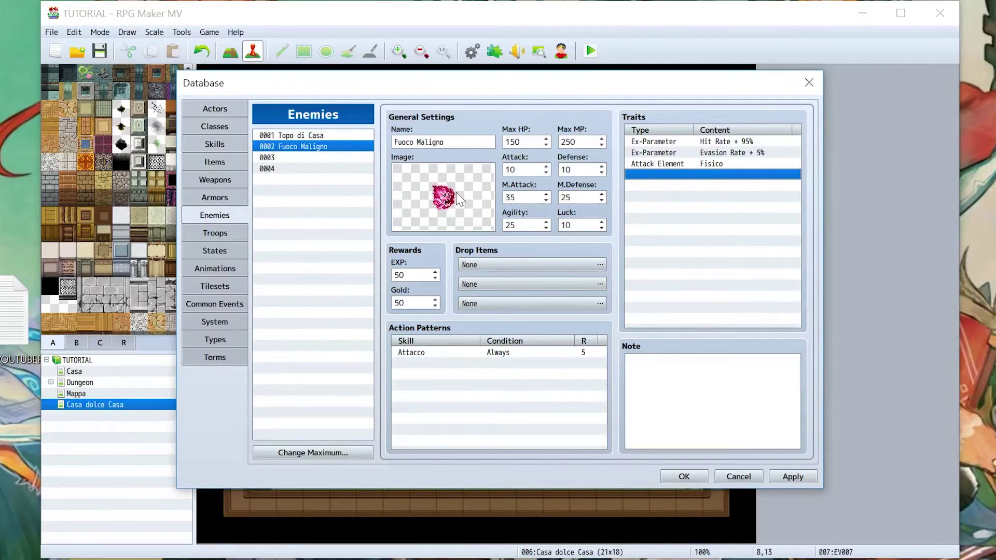
double_click(736, 288)
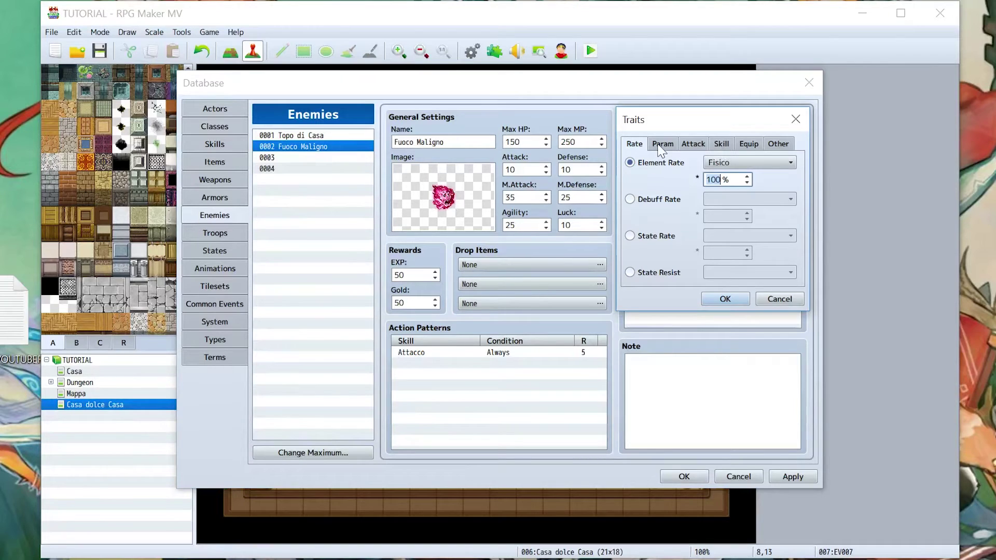
left_click(749, 162)
left_click(736, 291)
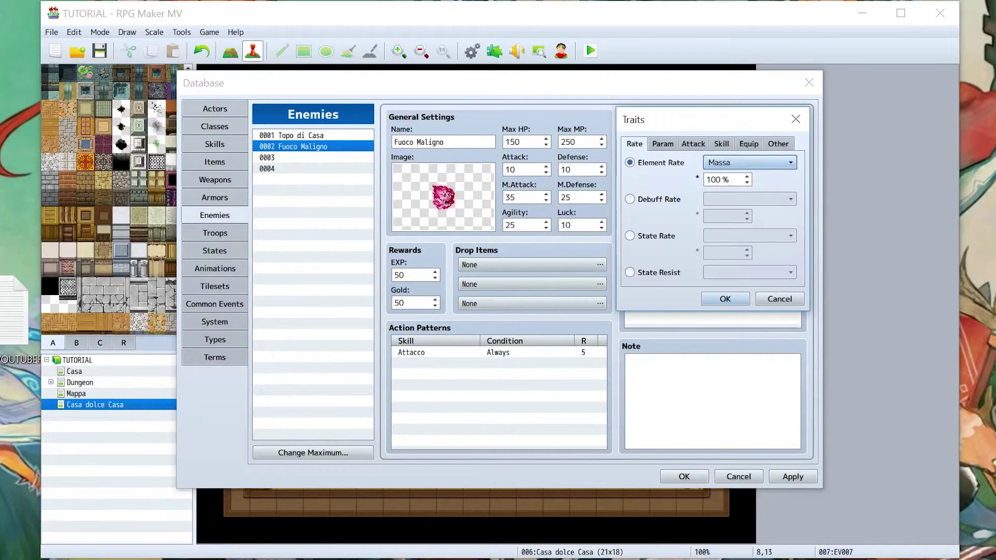
key("Tab")
type("0")
key("Return")
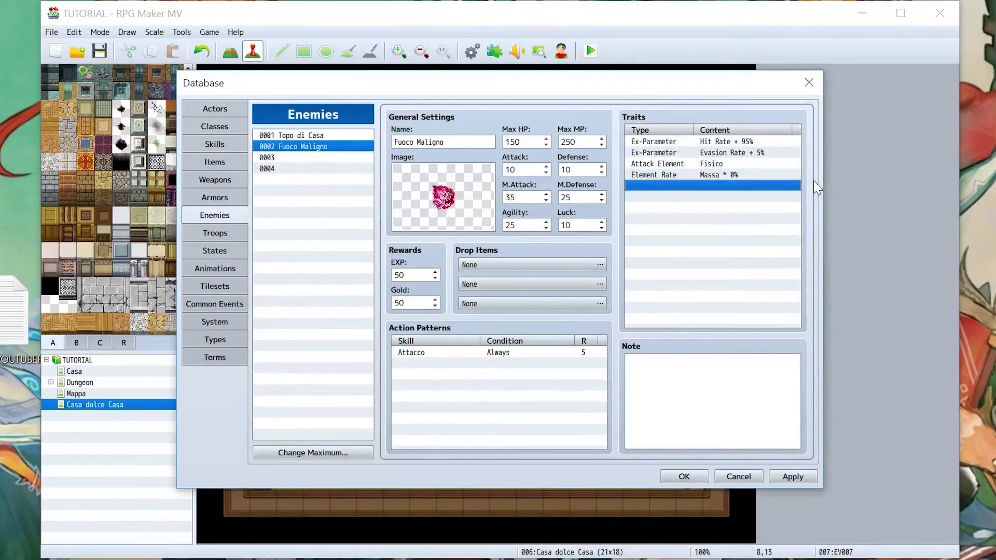
left_click(744, 175)
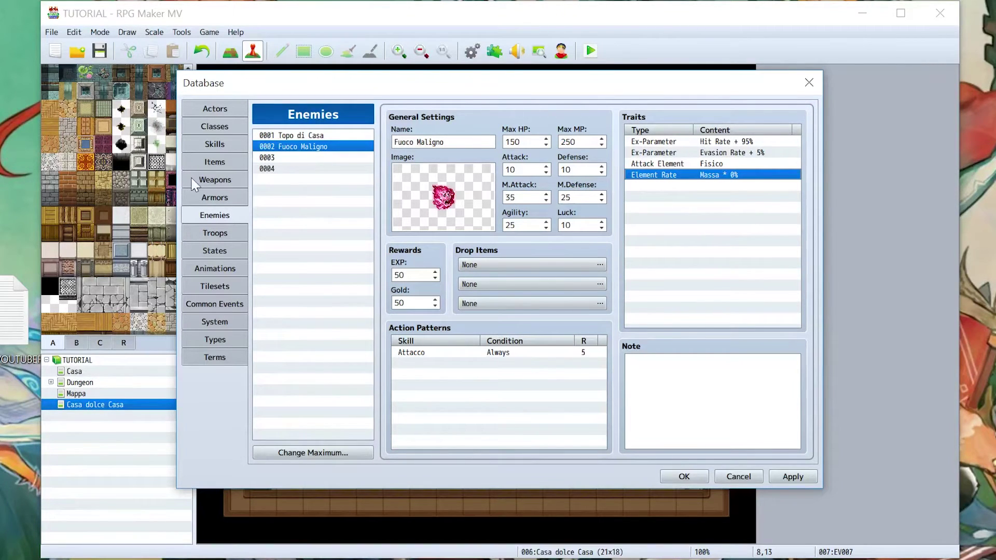
Step: Set the Antima skill's damage variance to 0% and its formula to "b.hp / 2"
left_click(214, 143)
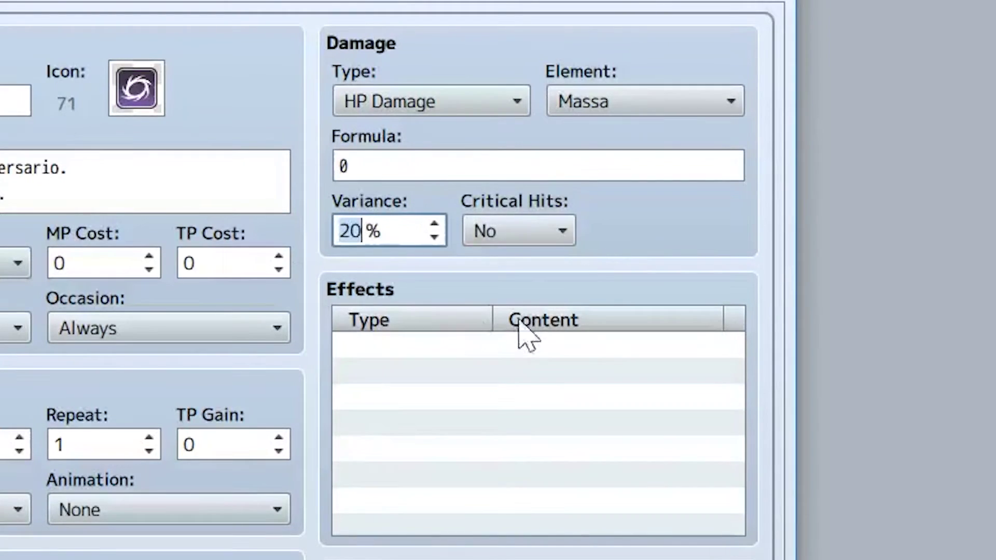
double_click(354, 230)
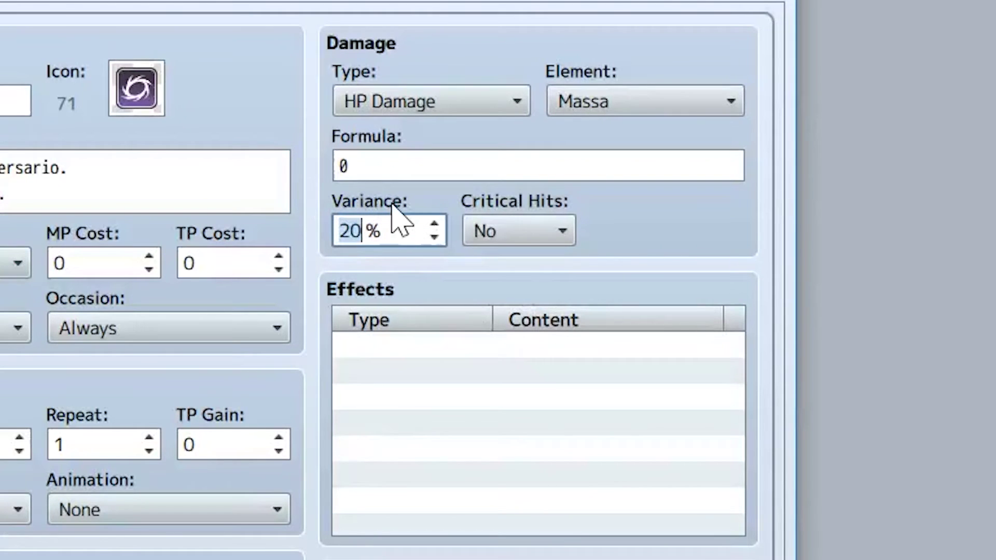
type("0")
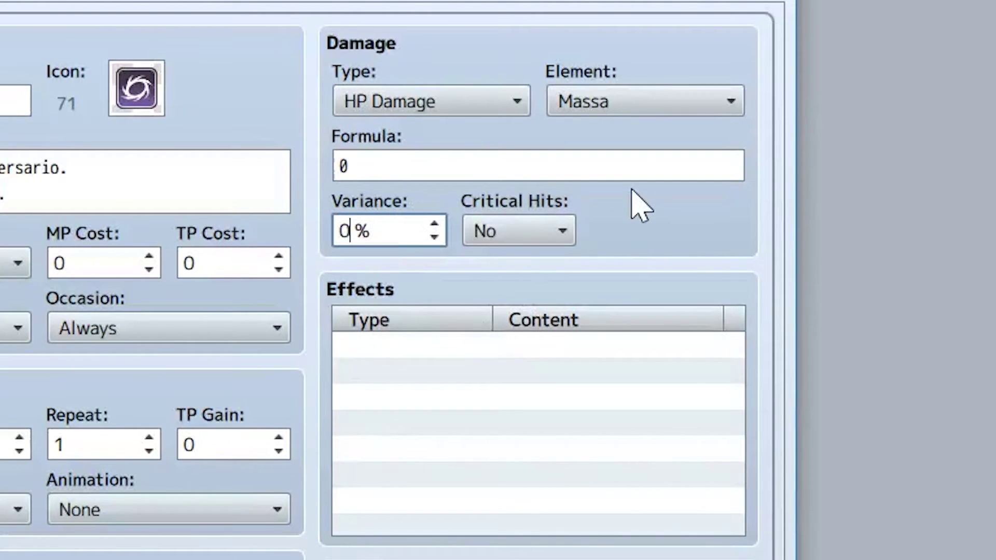
key("Tab")
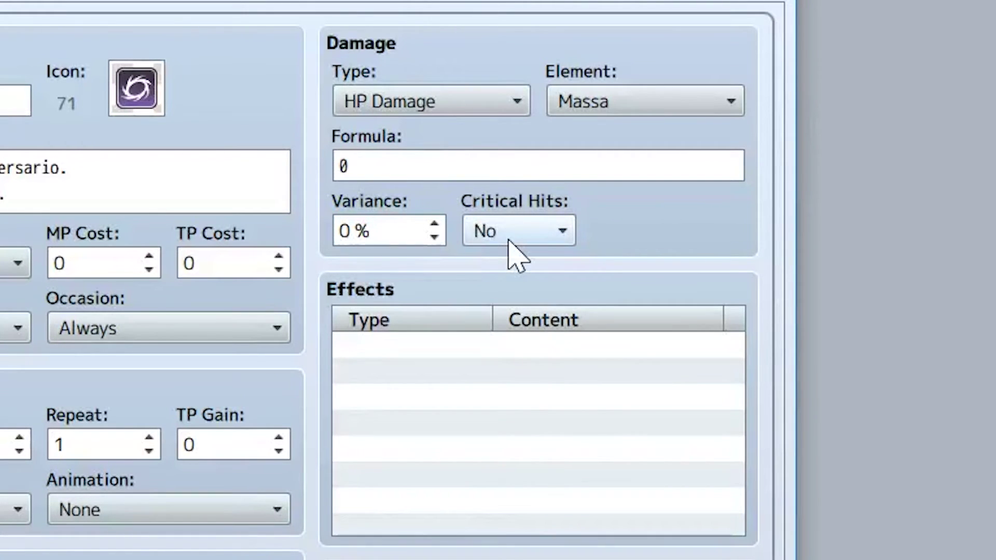
key("shift+Tab")
key("shift+Tab")
type("b.")
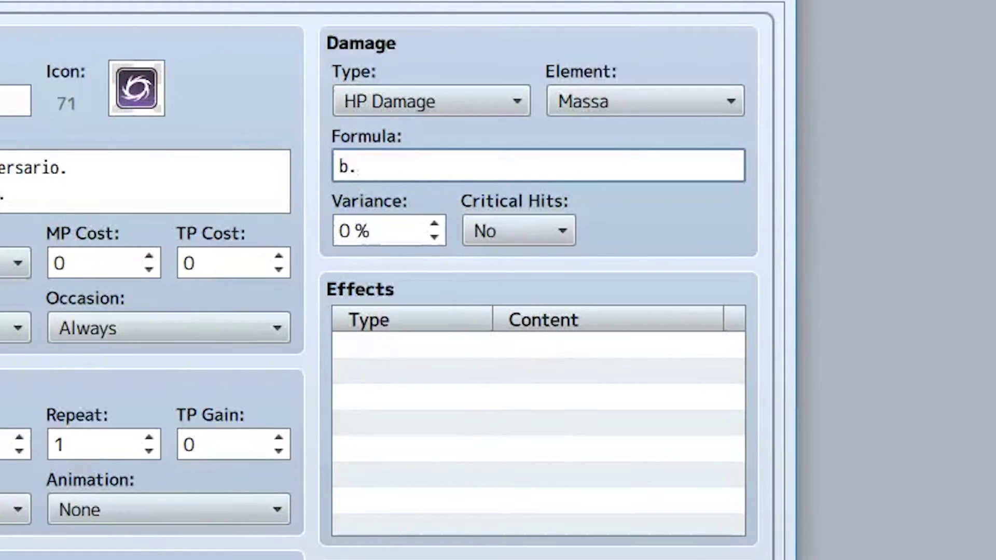
type("hp /")
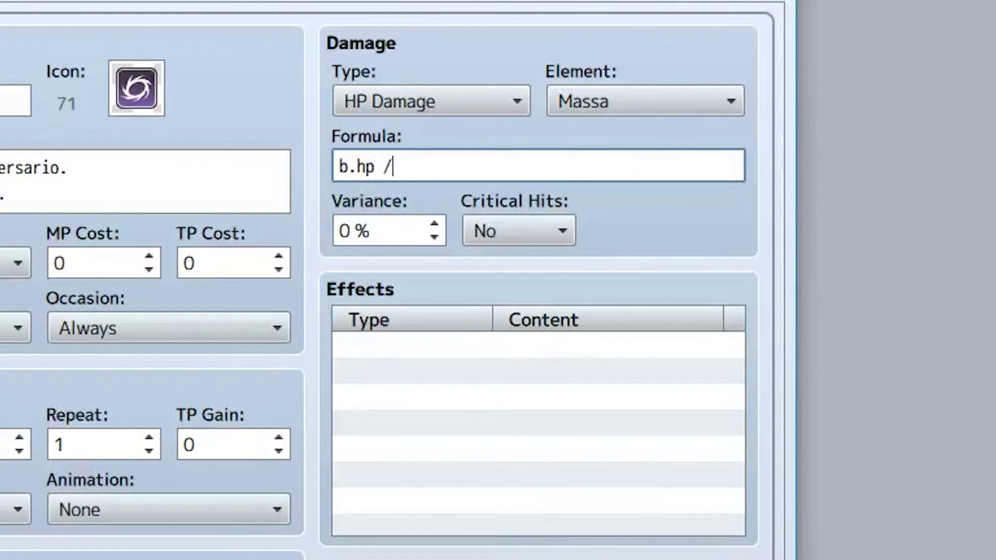
type(" 2")
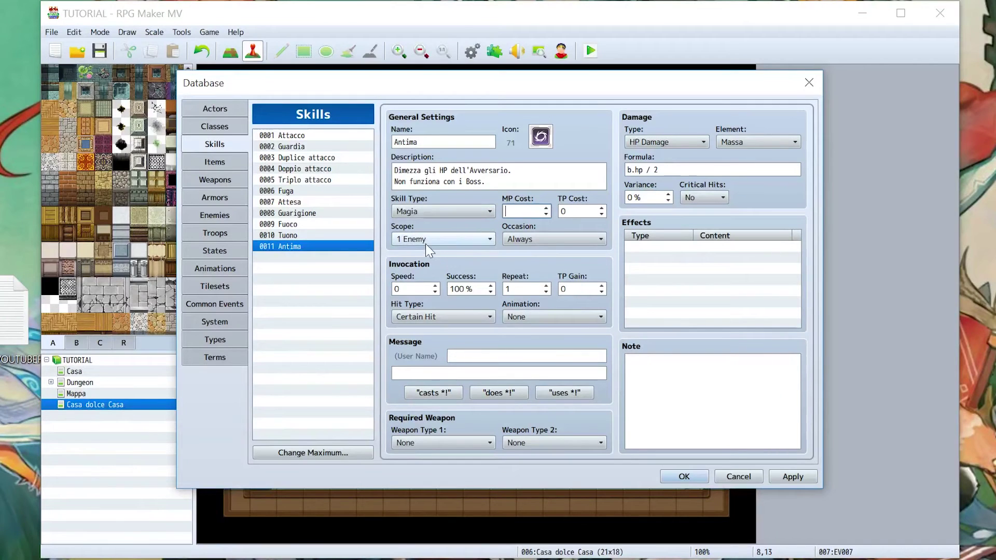
Step: Set the Antima skill's MP cost to 2 and its occasion to Battle Screen
type("2")
left_click(540, 239)
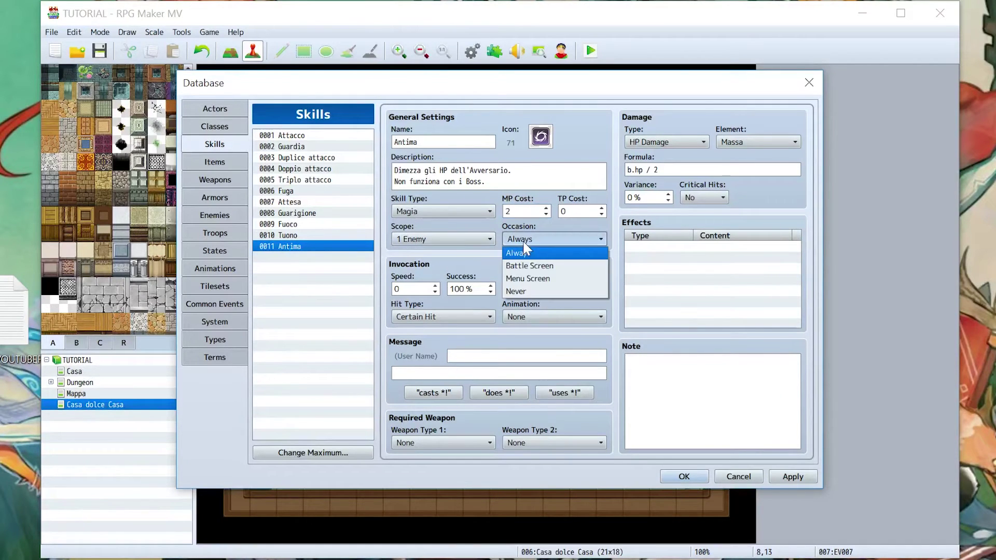
left_click(537, 262)
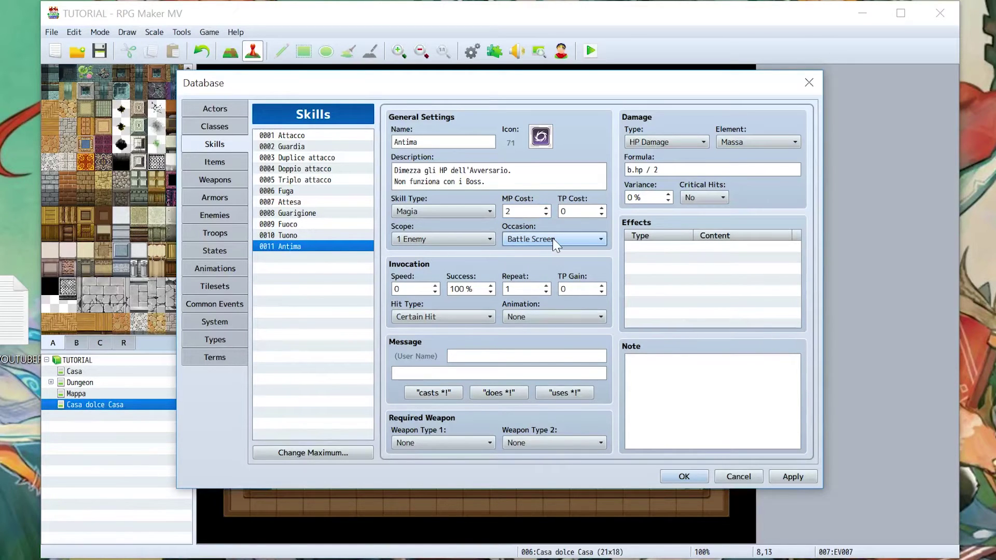
Step: Set the Antima skill's hit type to Magical Attack
left_click(455, 317)
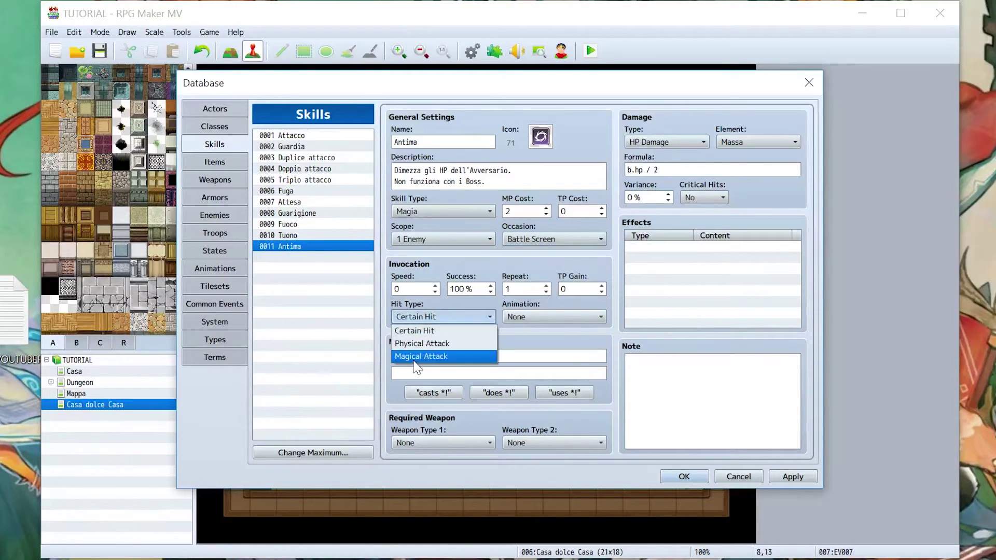
left_click(417, 357)
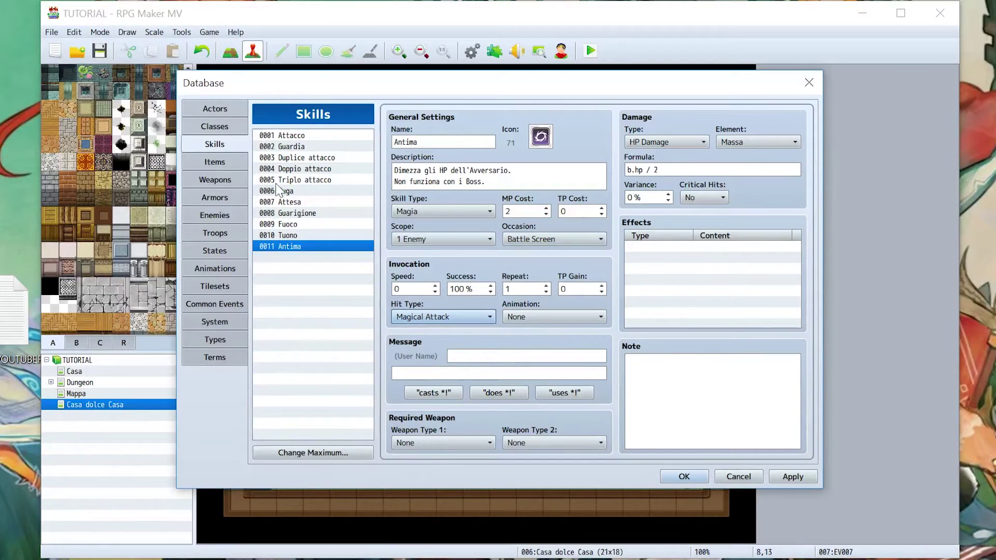
Step: Find the animation Buio per uno 1 in the database's animations and play its preview
left_click(215, 268)
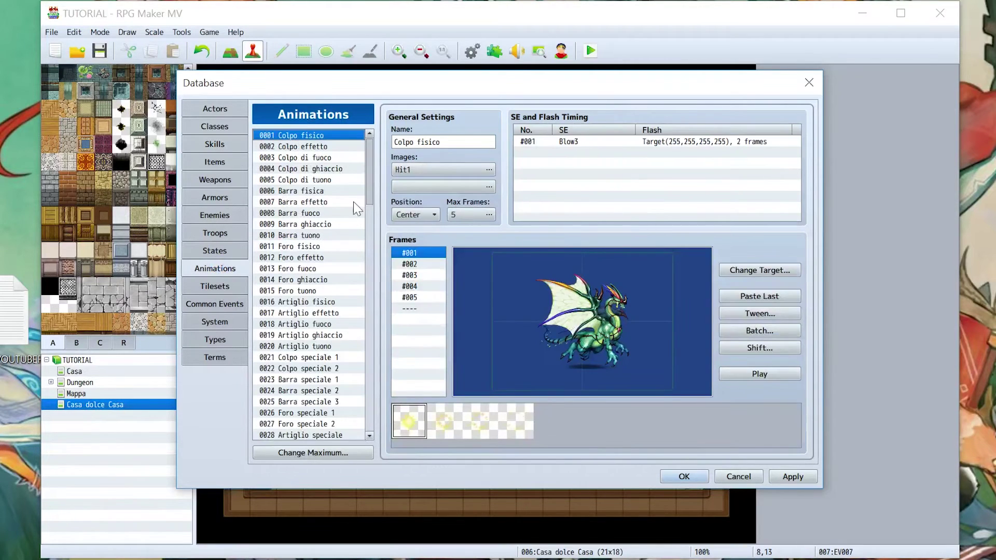
left_click_drag(376, 191, 381, 377)
scroll(378, 390, "down", 4)
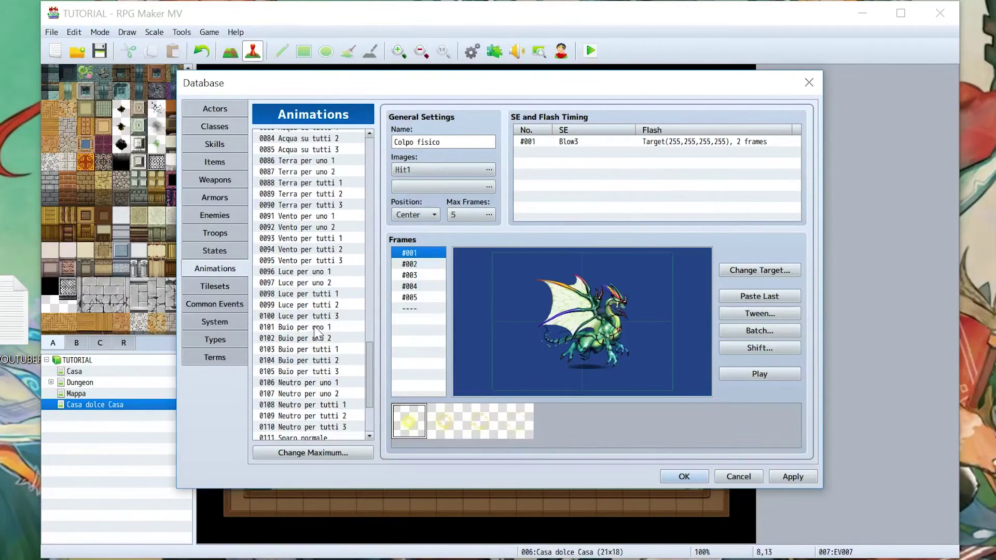
left_click(317, 327)
left_click(318, 339)
left_click(319, 328)
left_click(759, 373)
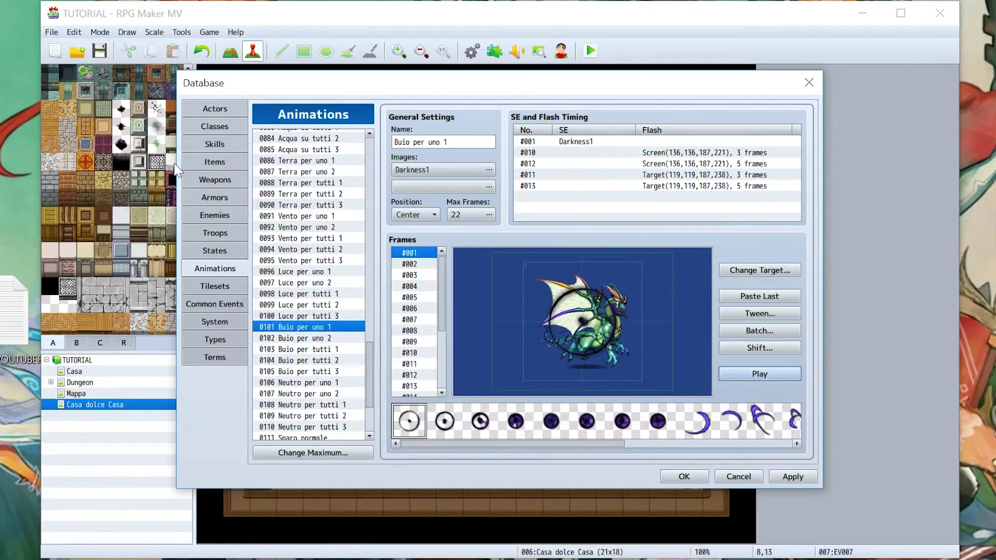
Step: Assign the animation Buio per uno 1 to the Antima skill and apply the database changes
left_click(211, 146)
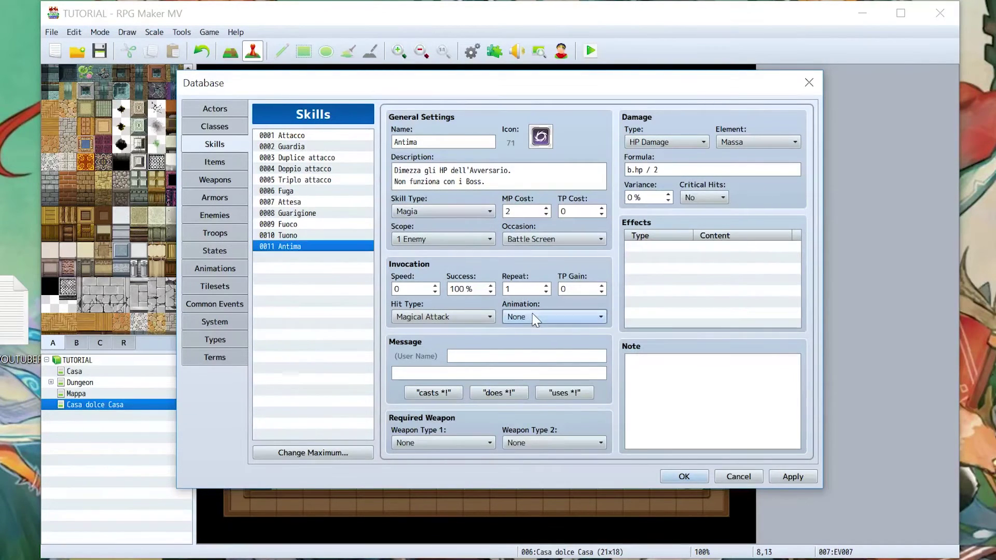
left_click(554, 317)
left_click_drag(634, 368, 573, 558)
left_click(573, 558)
left_click(791, 478)
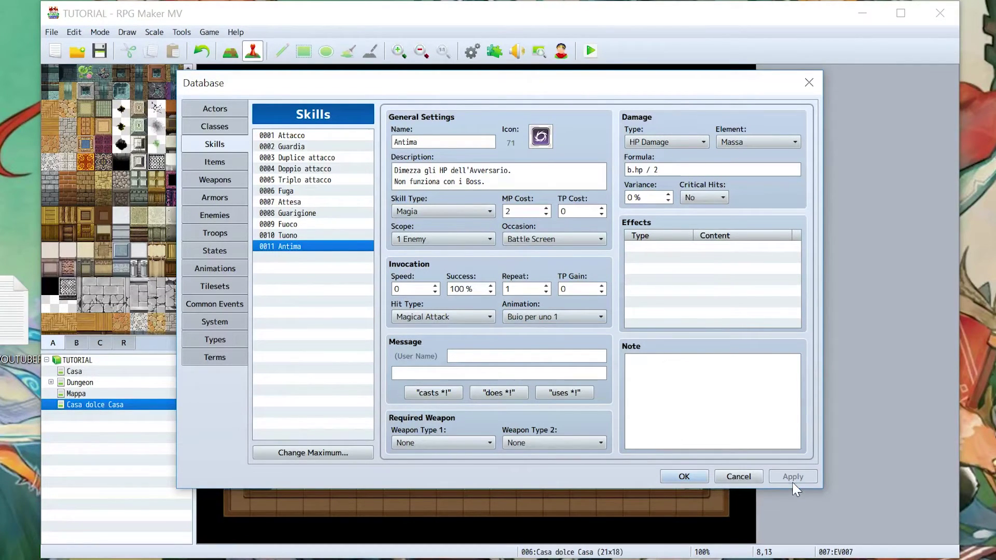
Step: Add Antima at level 1 to the skills learned by the Mago class and apply the change
left_click(228, 129)
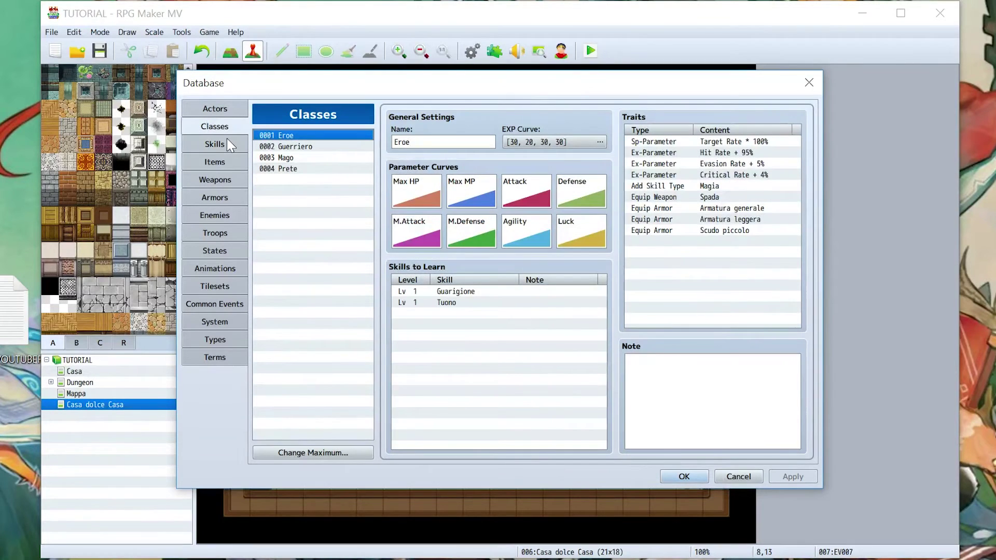
left_click(490, 374)
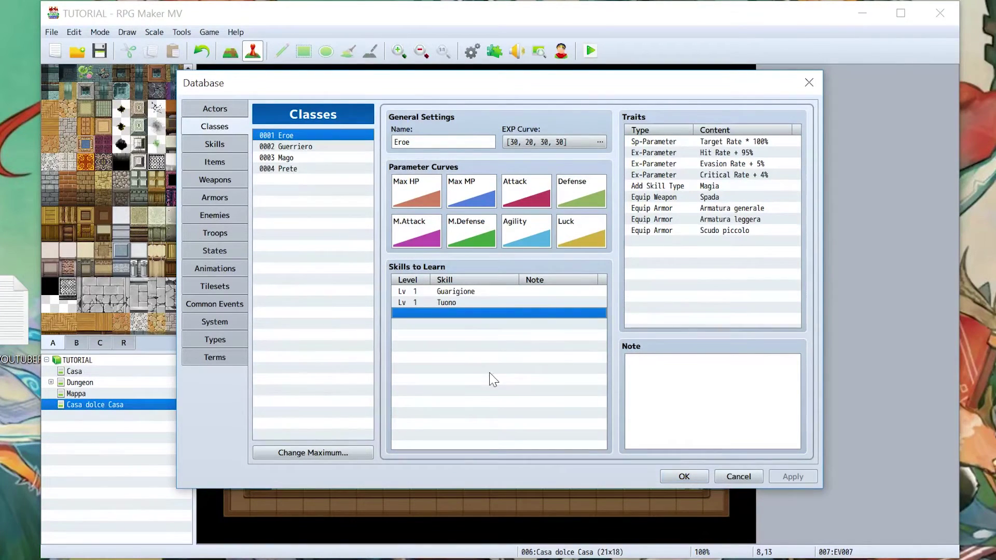
left_click(290, 158)
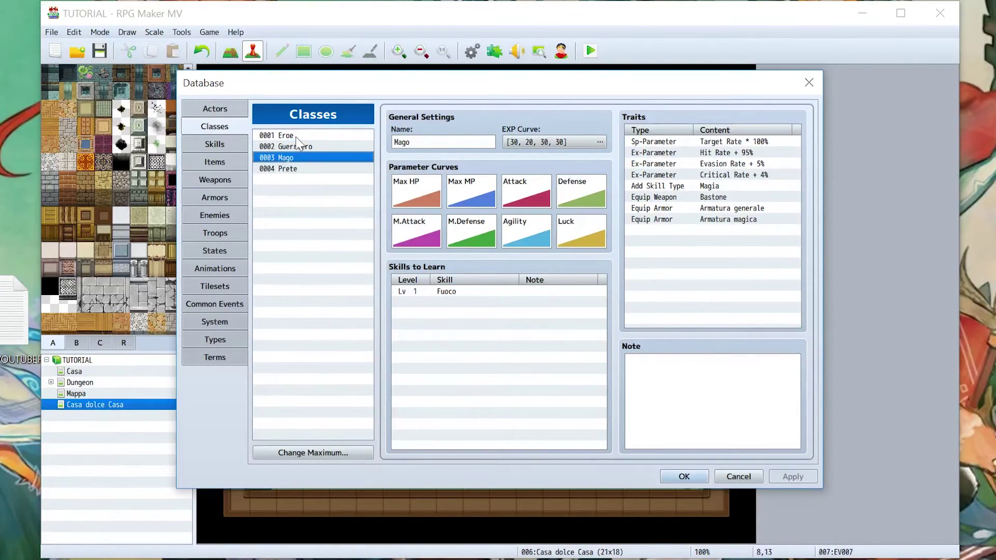
left_click(293, 135)
left_click(291, 146)
left_click(294, 159)
left_click(476, 340)
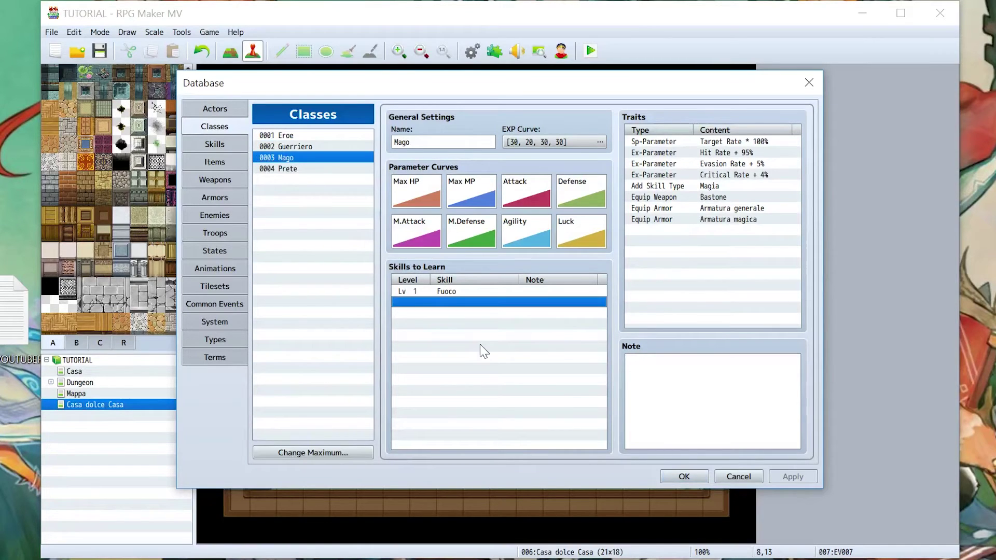
double_click(467, 362)
left_click(507, 343)
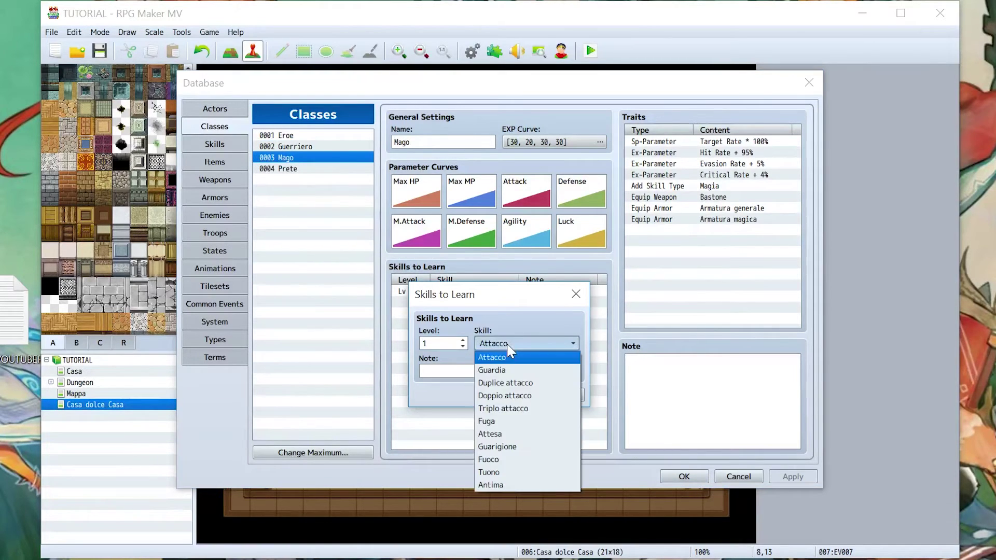
left_click(490, 484)
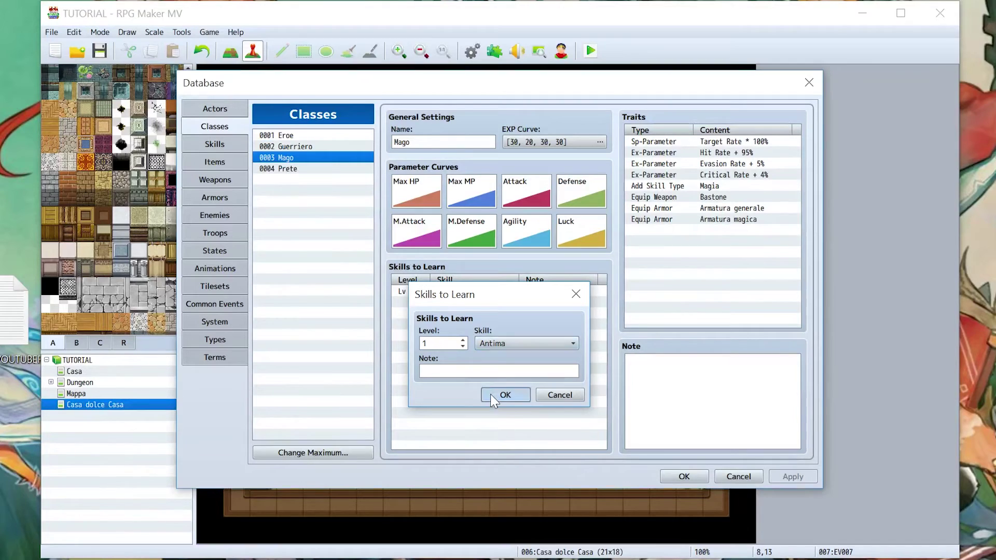
left_click(503, 394)
left_click(808, 479)
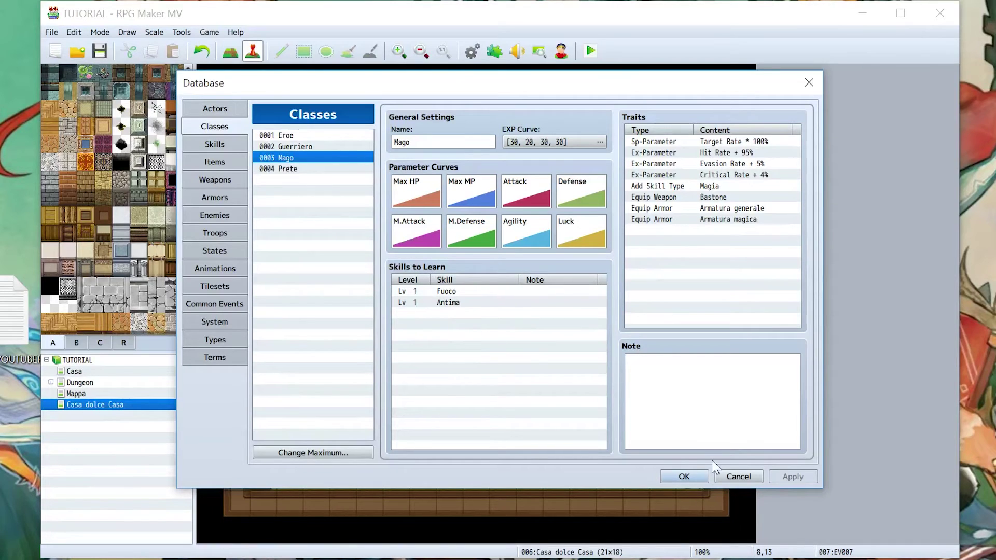
Step: Open a battle test for the Topini troop and set the actors in party slots 2, 3 and 4 to None
left_click(213, 216)
left_click(216, 236)
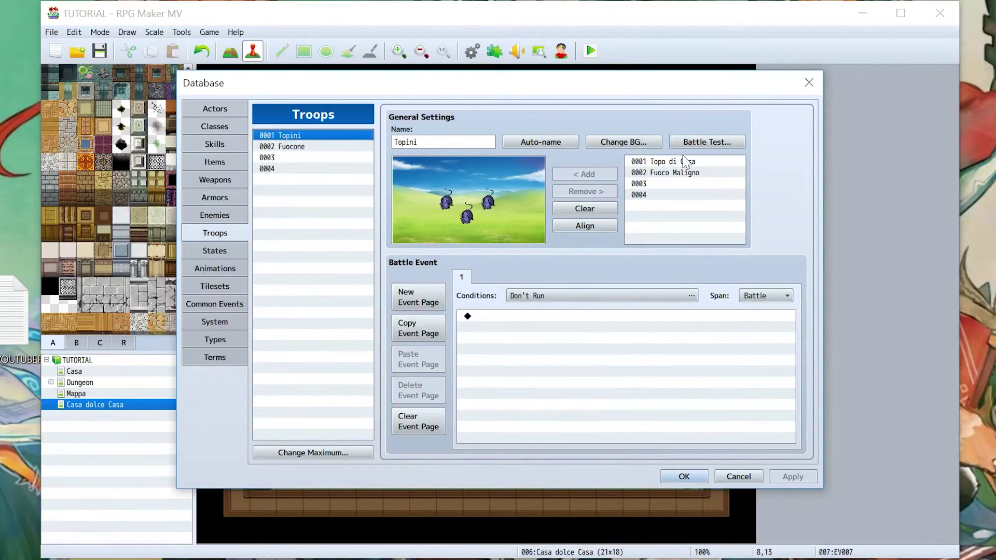
left_click(706, 142)
left_click(605, 381)
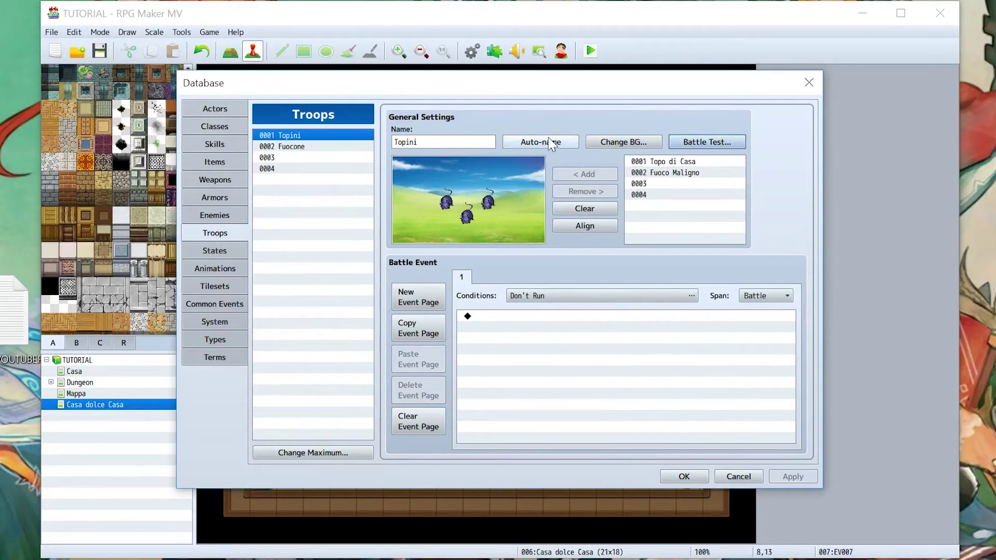
left_click(705, 141)
left_click(390, 204)
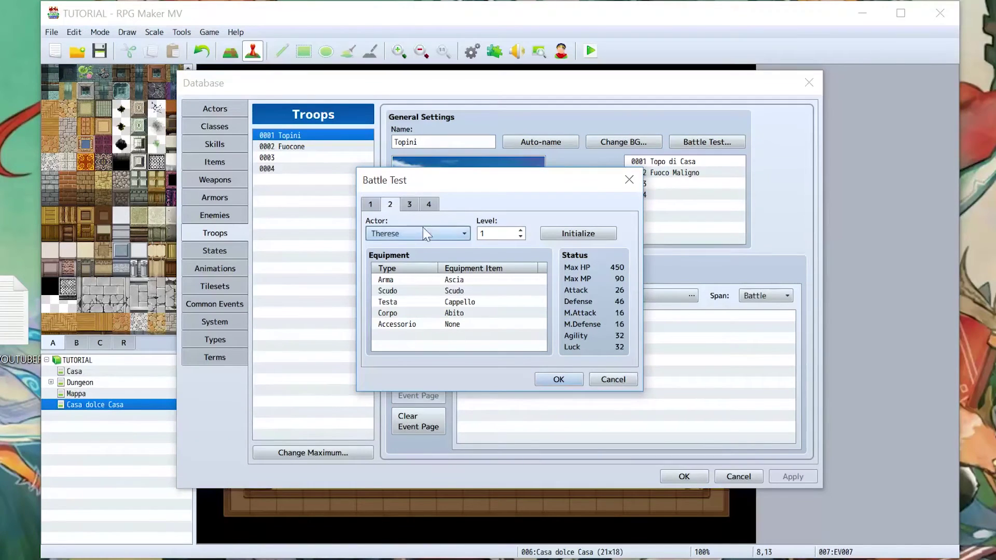
left_click(425, 233)
left_click(403, 248)
left_click(410, 204)
left_click(413, 234)
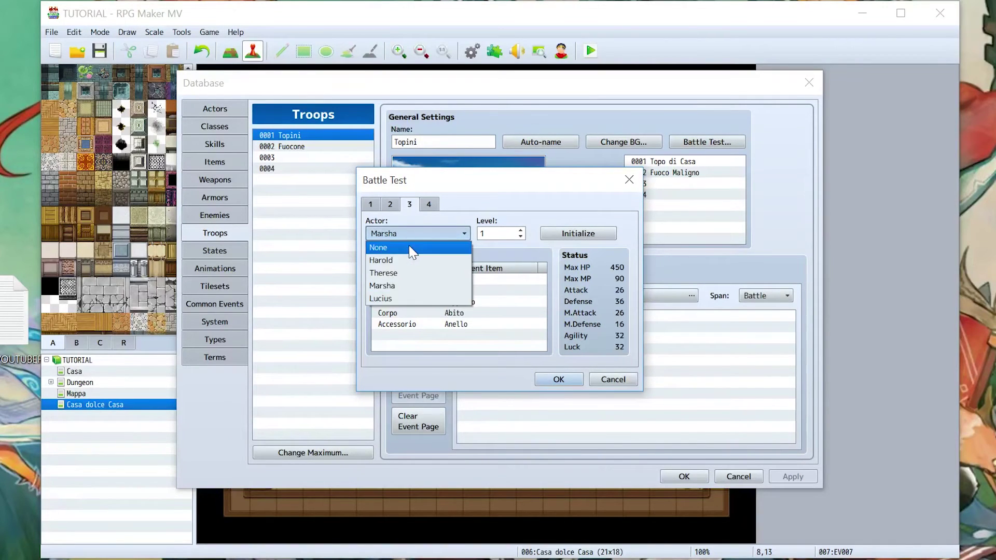
left_click(413, 252)
left_click(429, 204)
left_click(417, 233)
left_click(384, 247)
Step: Set the battle test's first party slot to the actor Marsha and start the test
left_click(370, 204)
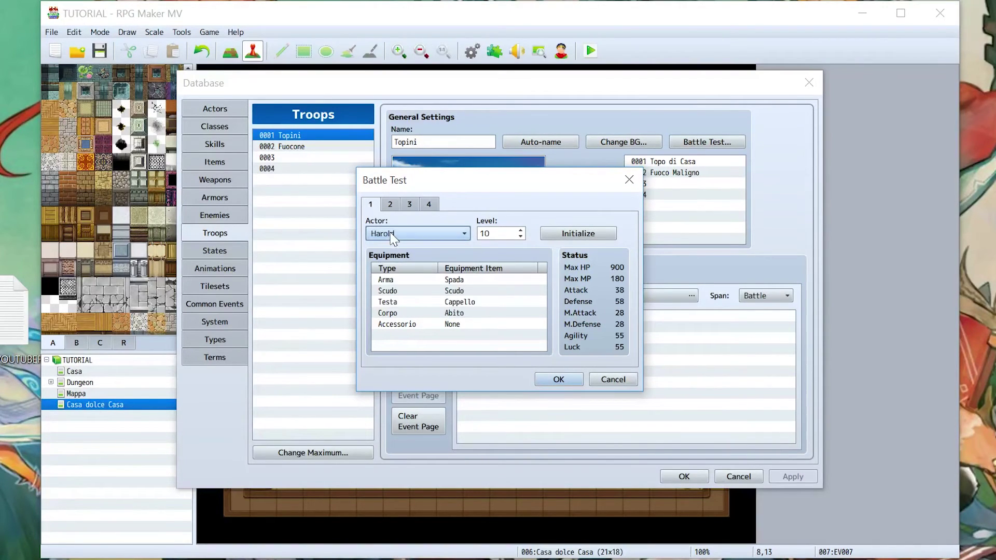
left_click(391, 233)
left_click(407, 287)
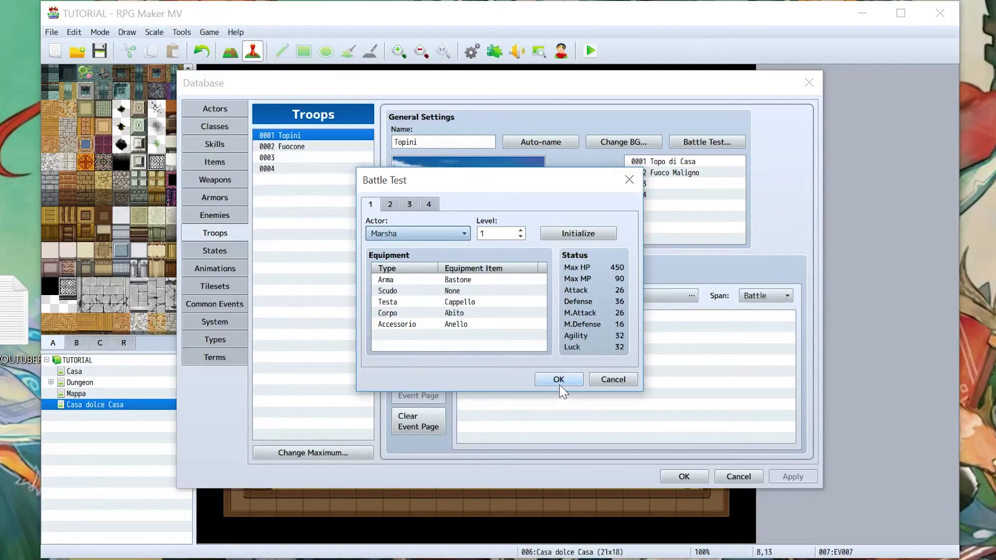
left_click(559, 380)
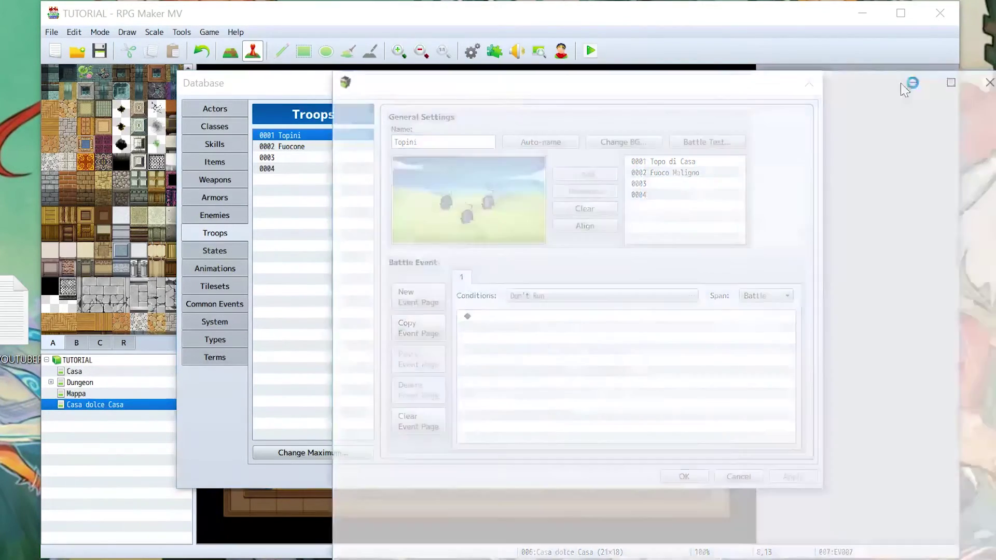
Step: Have Marsha cast Antima on one of the mice in the Topini battle
key("Down")
key("Return")
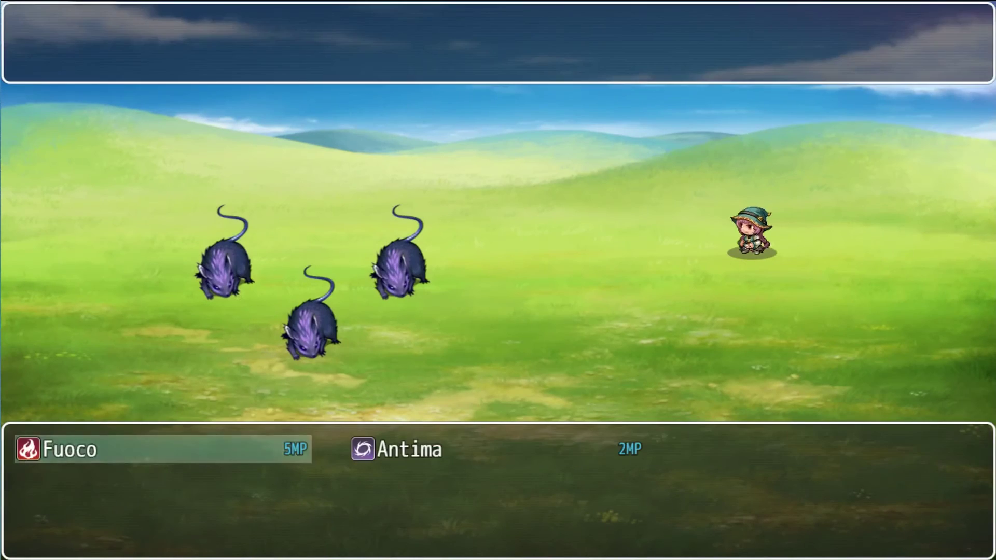
key("Right")
key("Return")
key("Return")
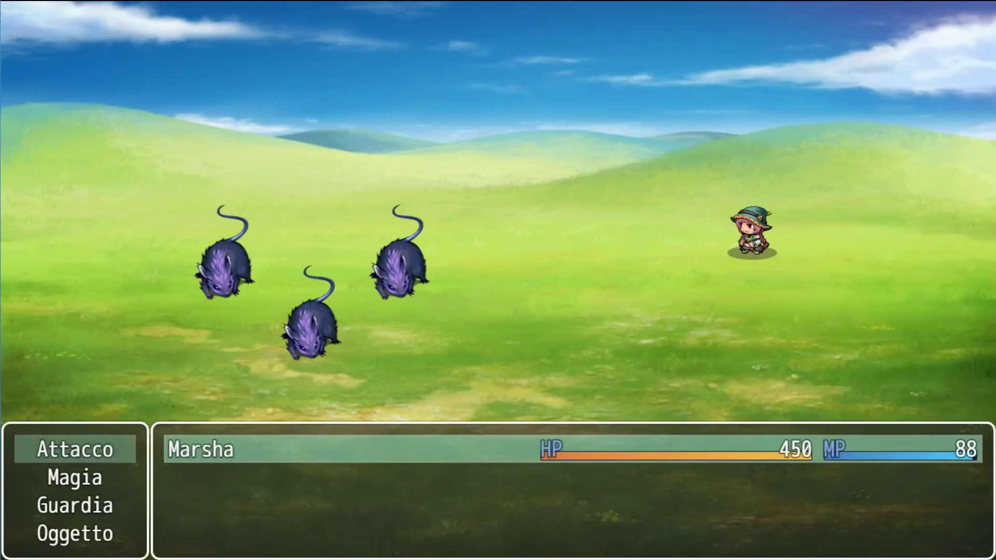
Step: Cast Antima two more times on a mouse to test repeated halving of its HP
key("Down")
key("Return")
key("Return")
key("Return")
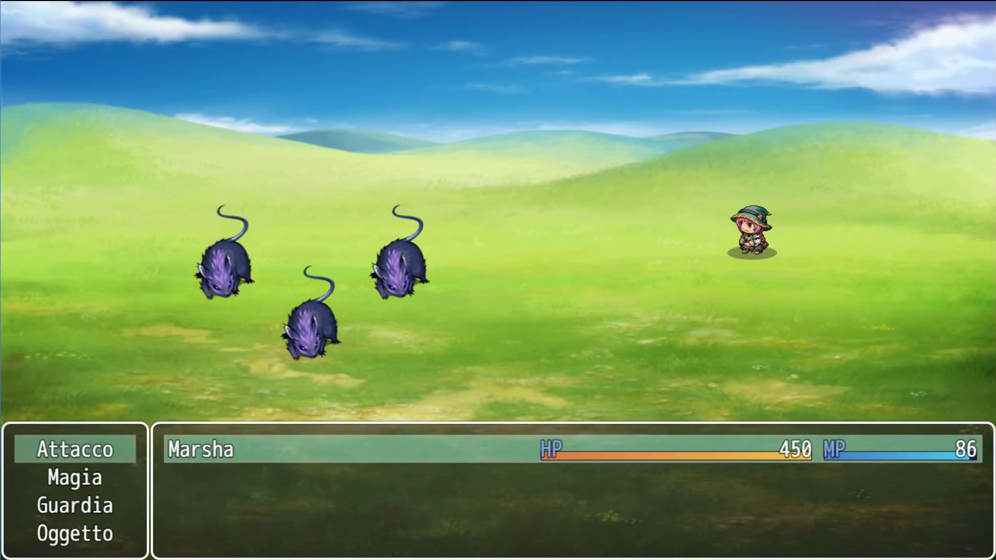
key("Down")
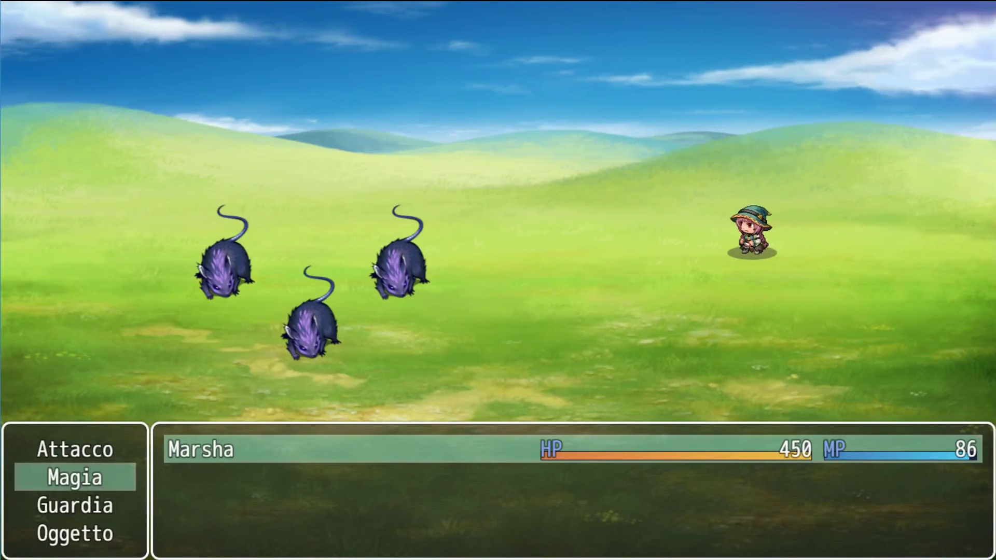
key("Return")
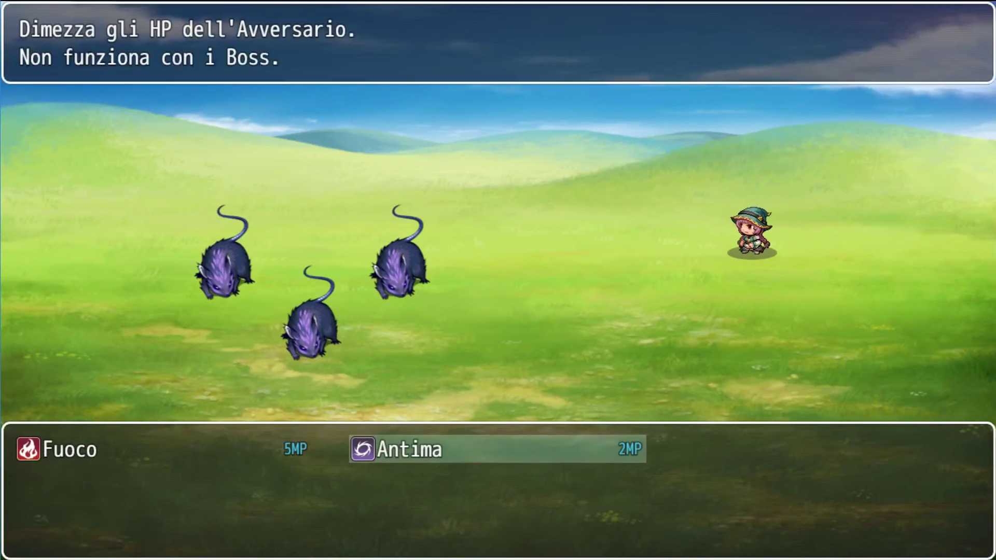
key("Return")
key("Return")
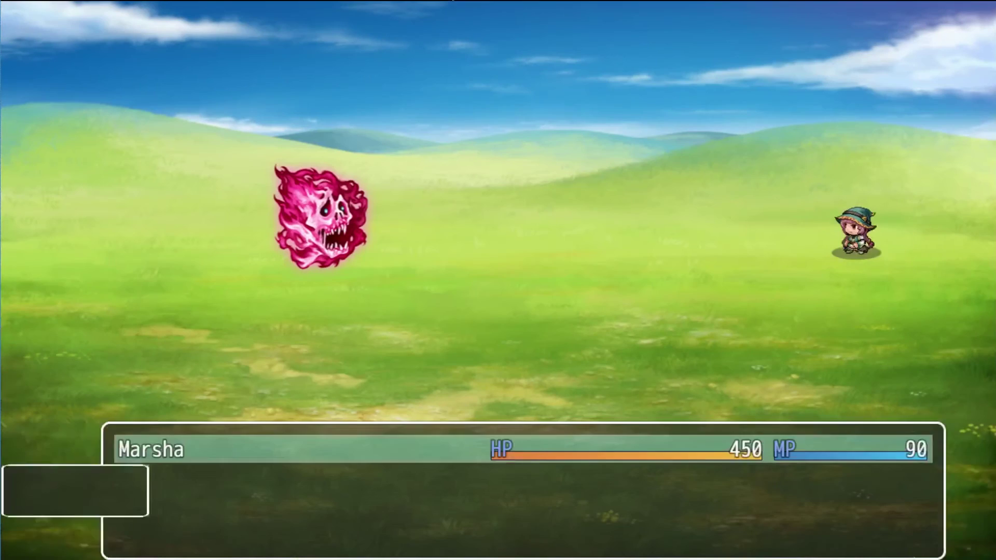
Step: In the Fuocone battle test, have Marsha cast Antima on the boss Fuoco Maligno
key("Down")
key("Return")
key("Right")
key("Return")
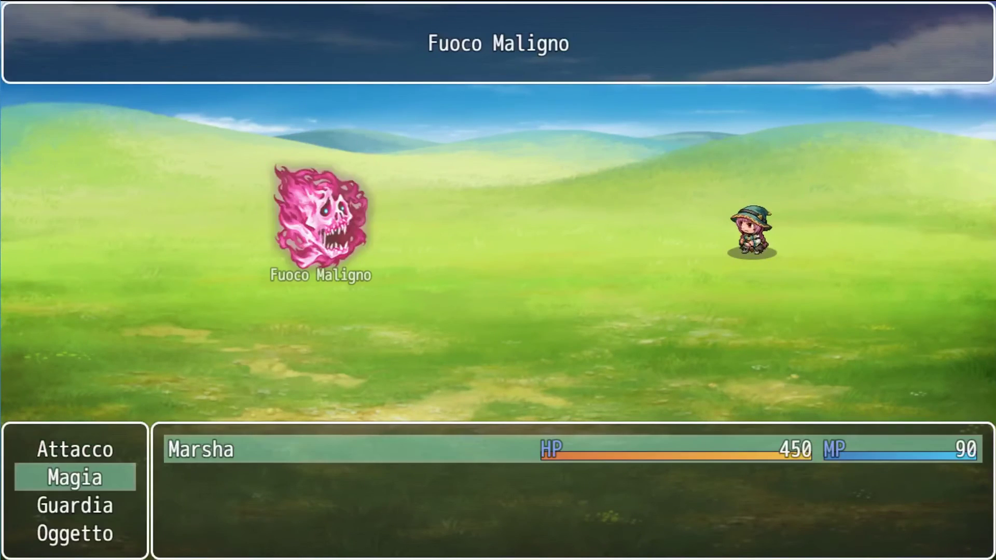
key("Return")
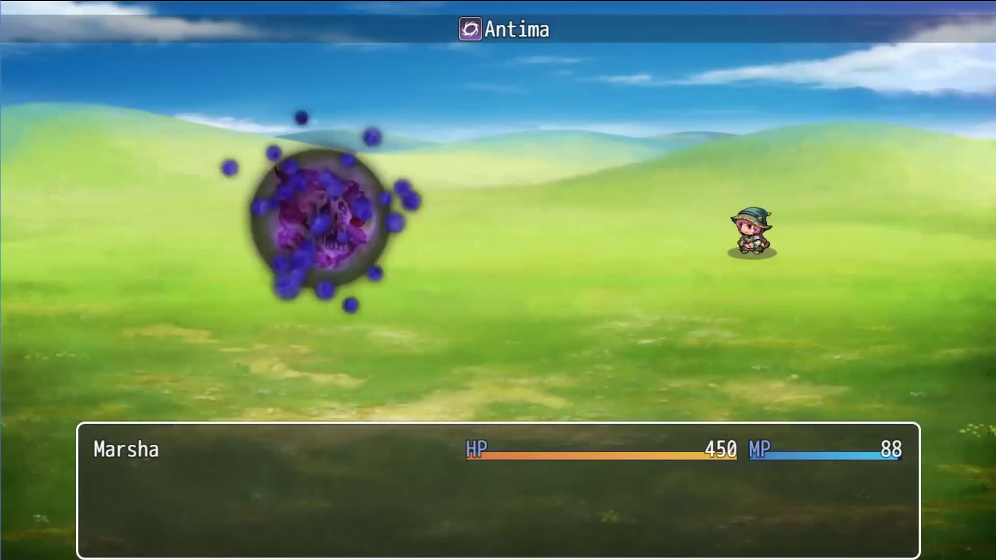
Step: Cast Antima on Fuoco Maligno a second time to check the boss's immunity
key("Down")
key("Return")
key("Right")
key("Return")
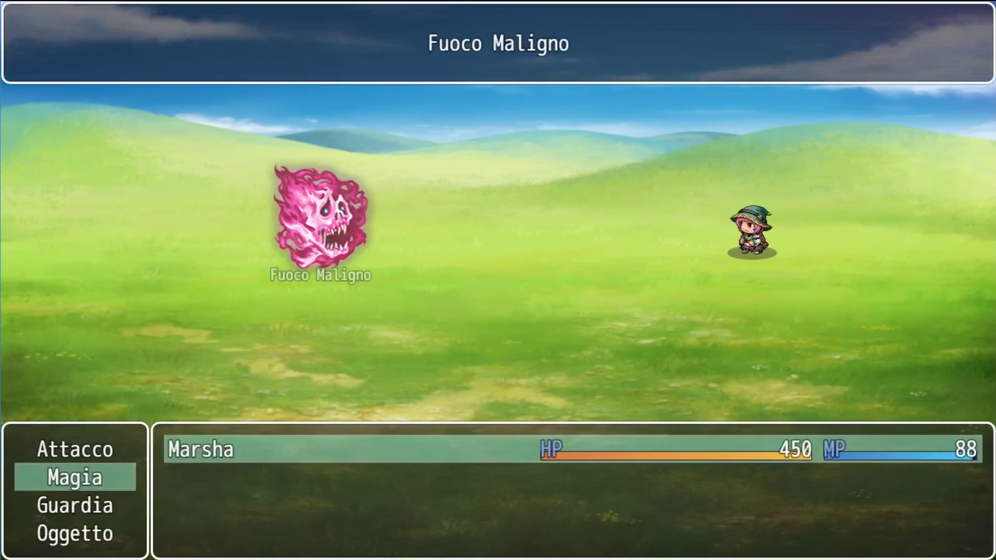
key("Return")
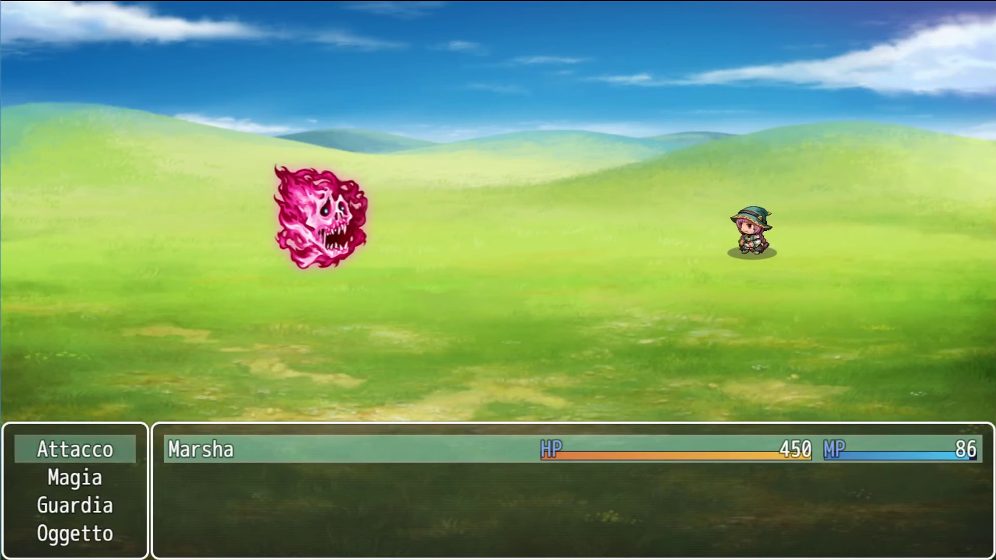
Step: Hit Fuoco Maligno with the normal Attacco command in two consecutive turns
key("Return")
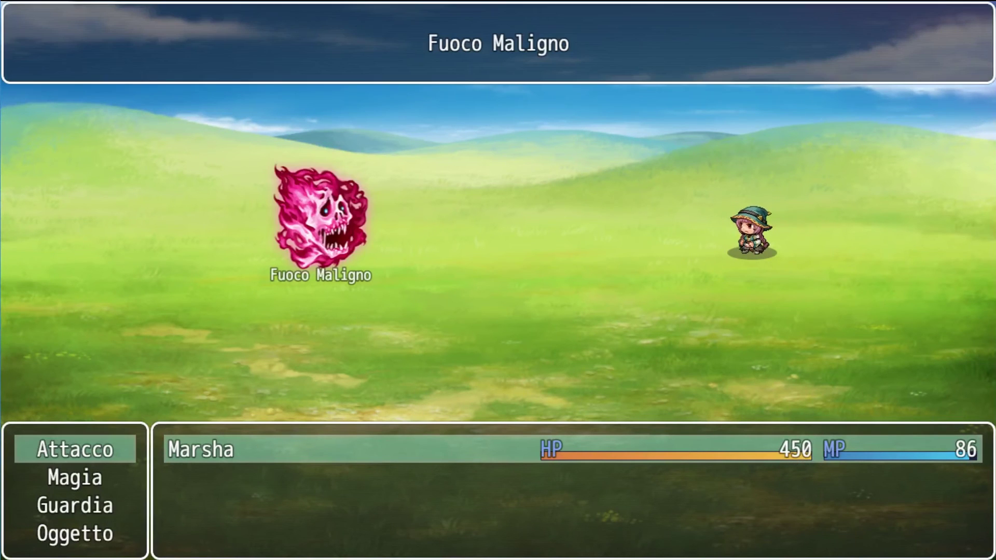
key("Return")
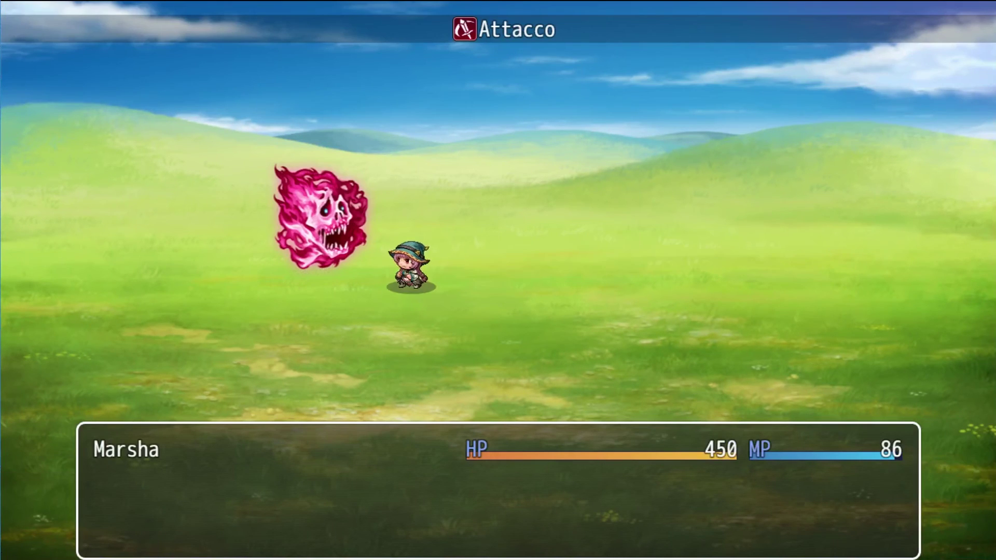
key("Return")
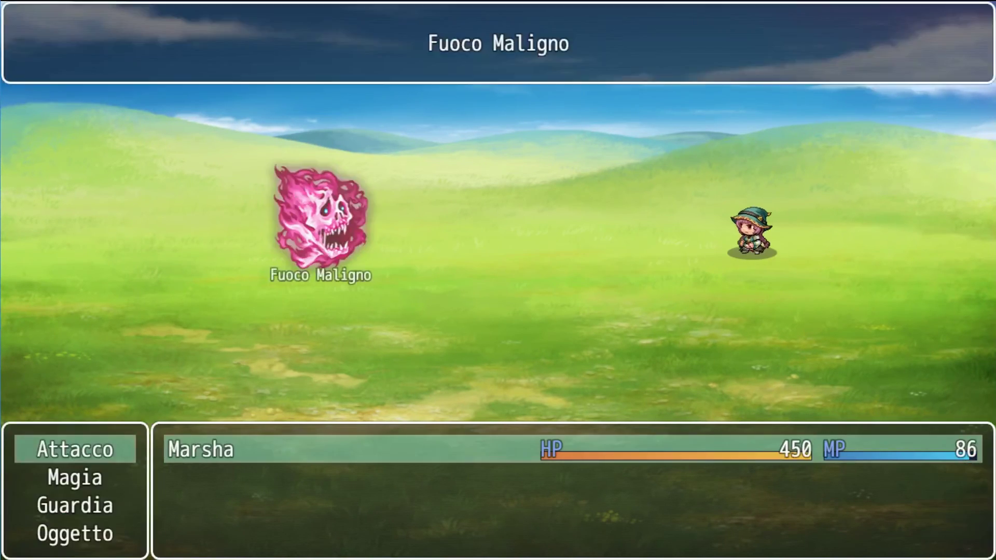
key("Return")
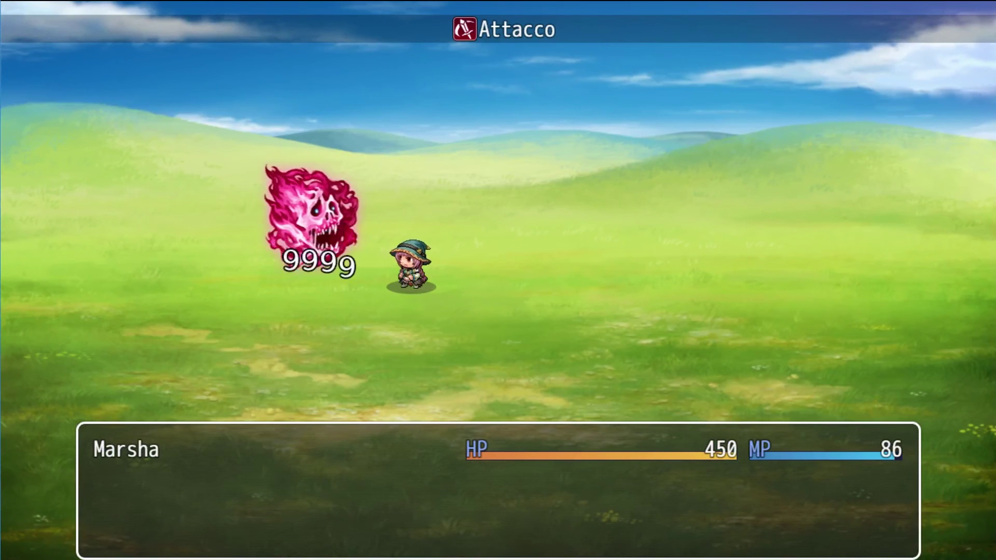